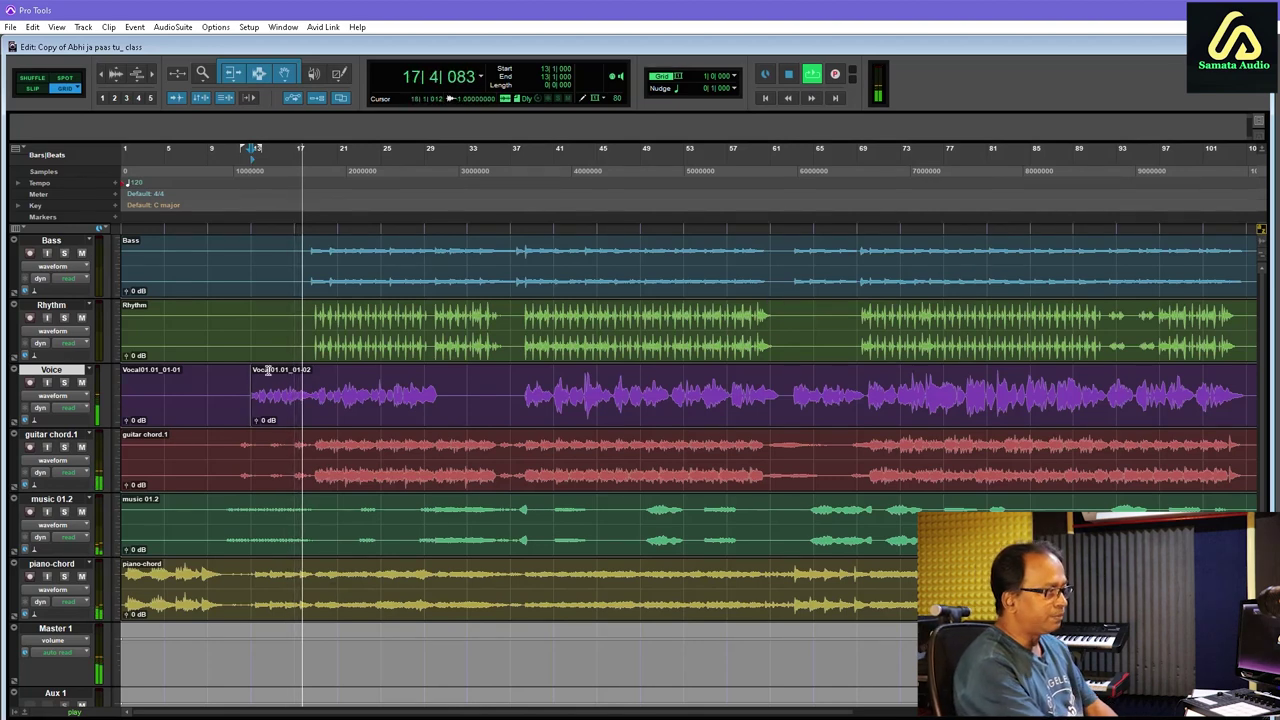
Play the session from bar 13 and check the channel levels in the Mix window before stopping playback
key(space)
key(space)
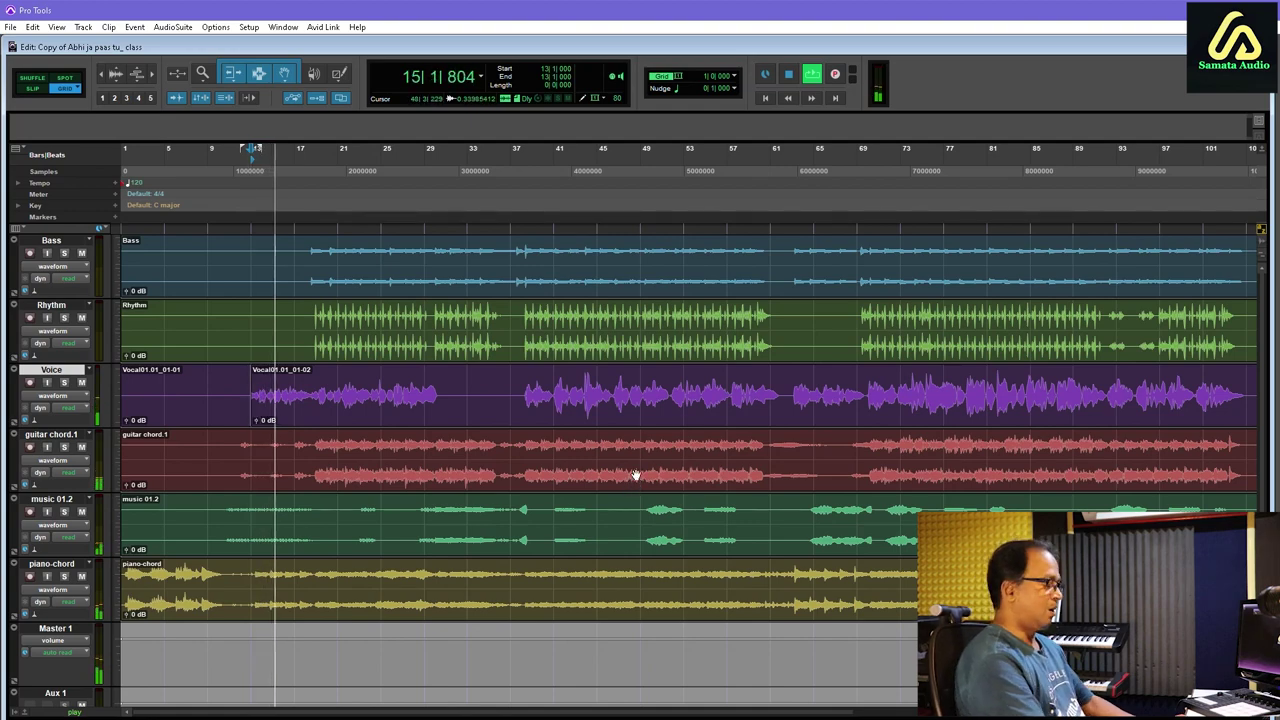
key(ctrl+equal)
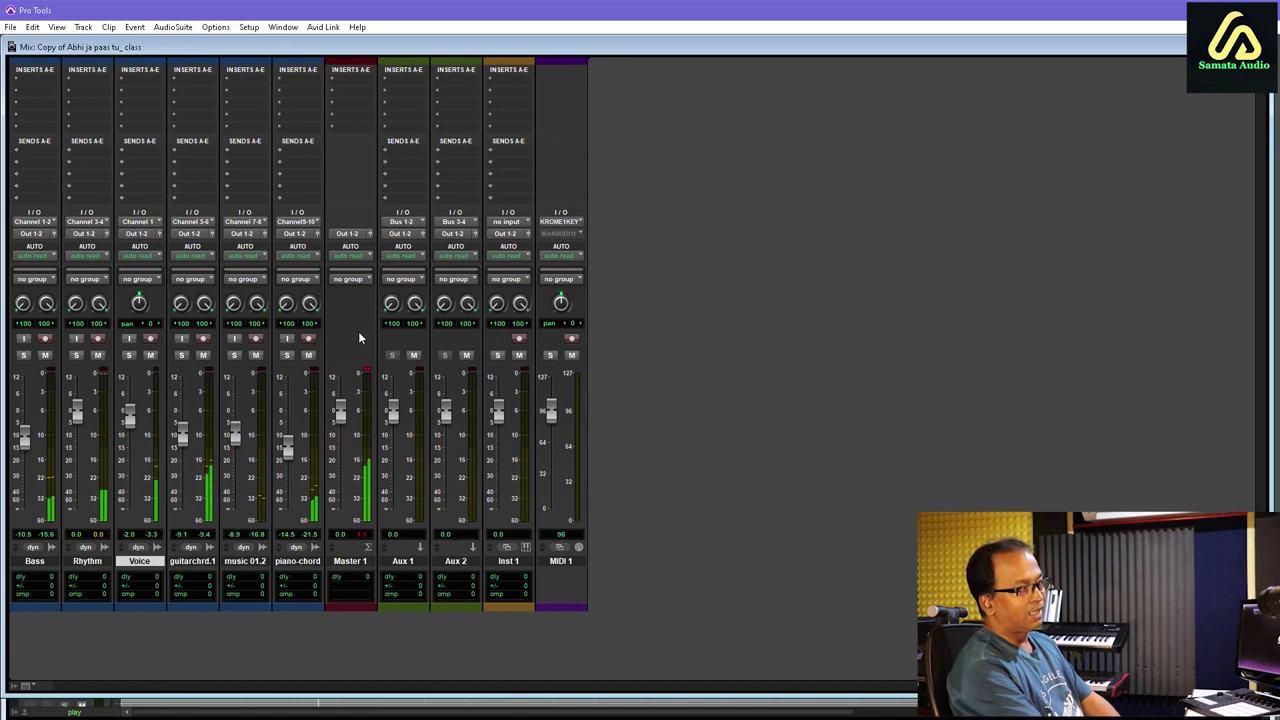
key(space)
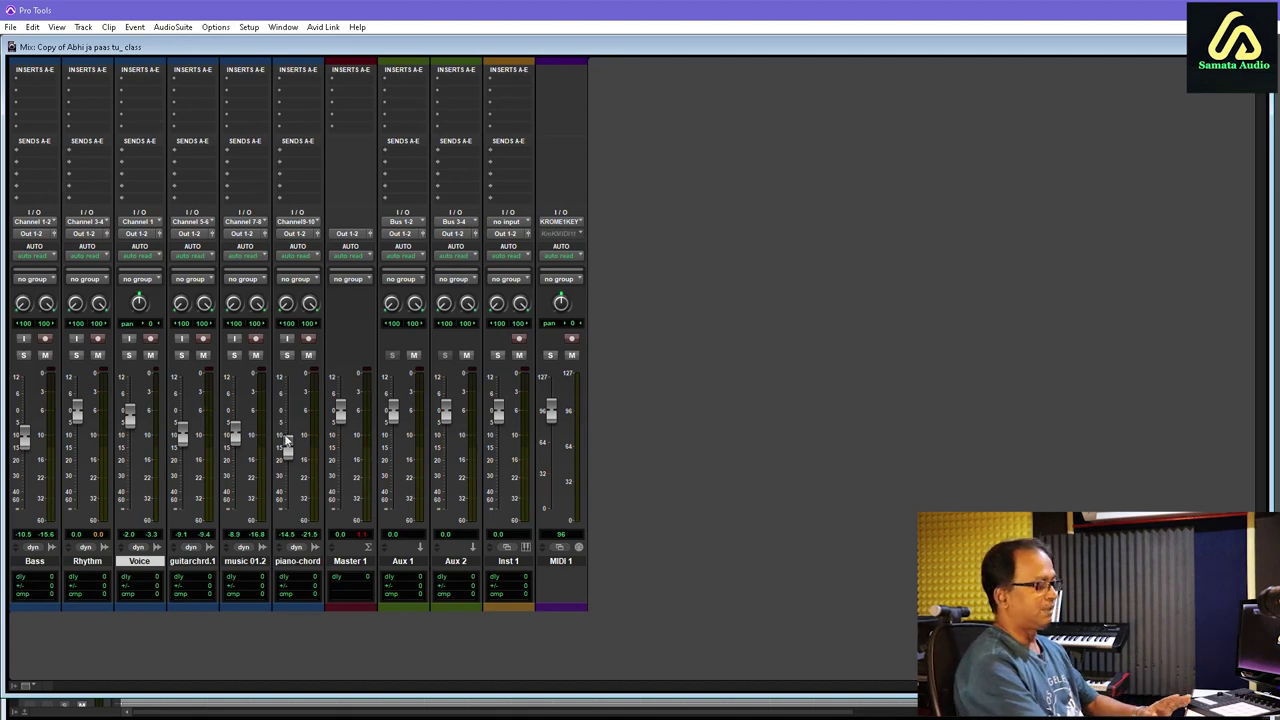
Alternate between the Edit and Mix windows twice, finishing in the Mix window
key(ctrl+equal)
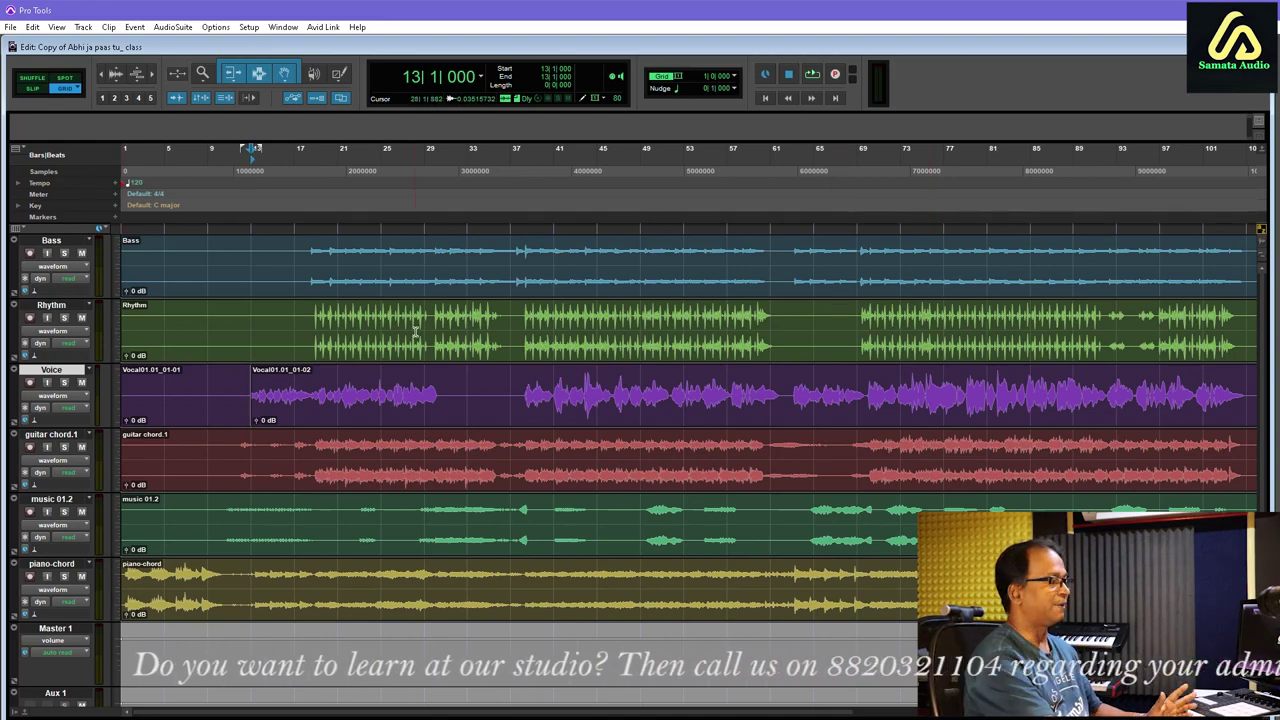
key(ctrl+equal)
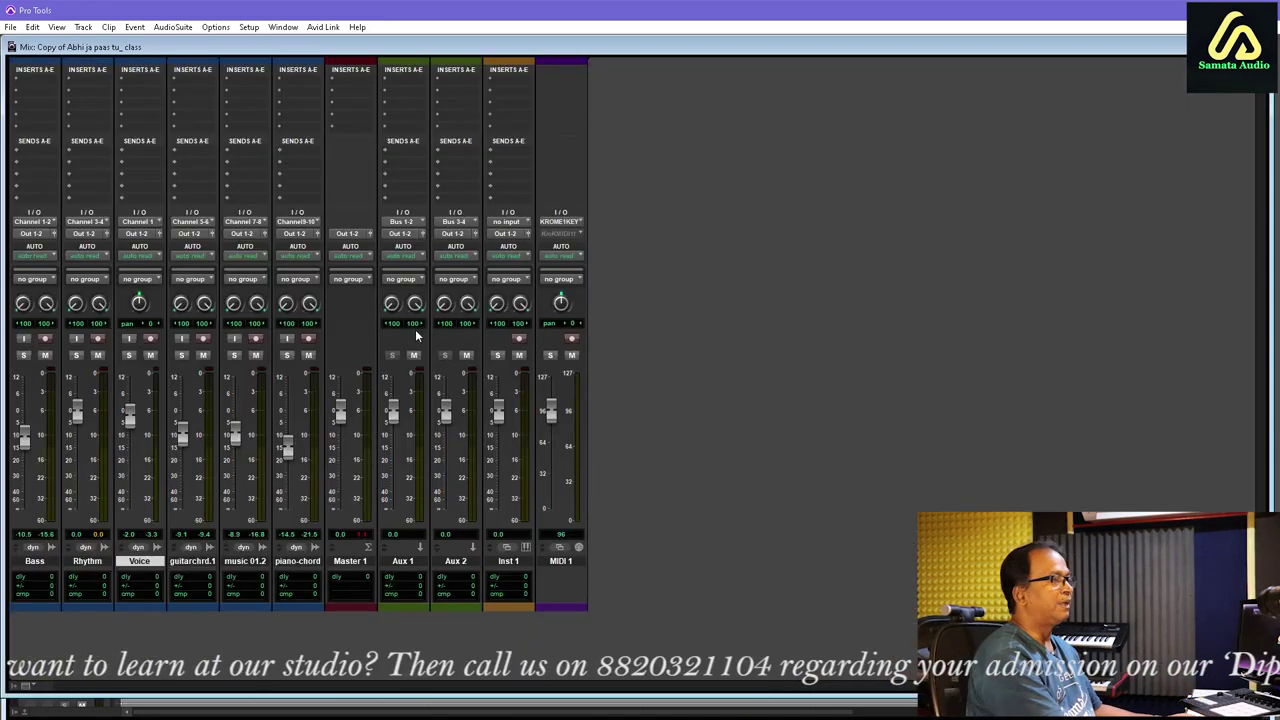
key(ctrl+equal)
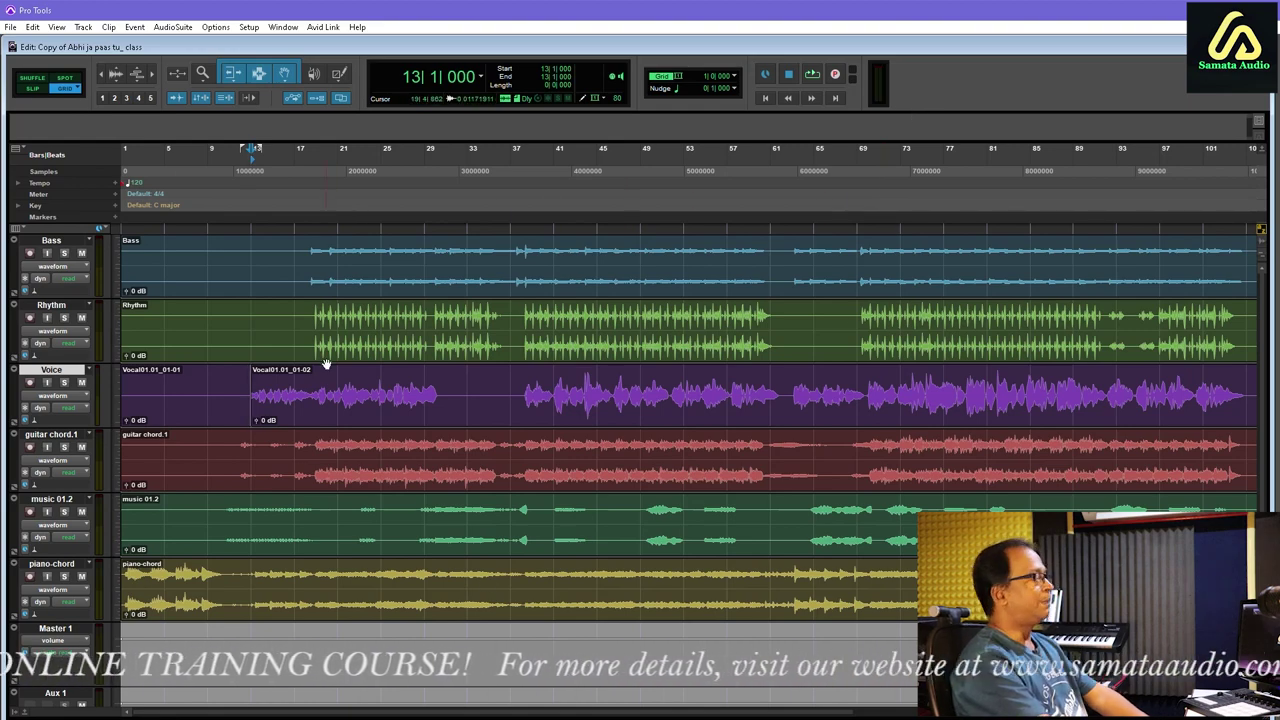
key(ctrl+equal)
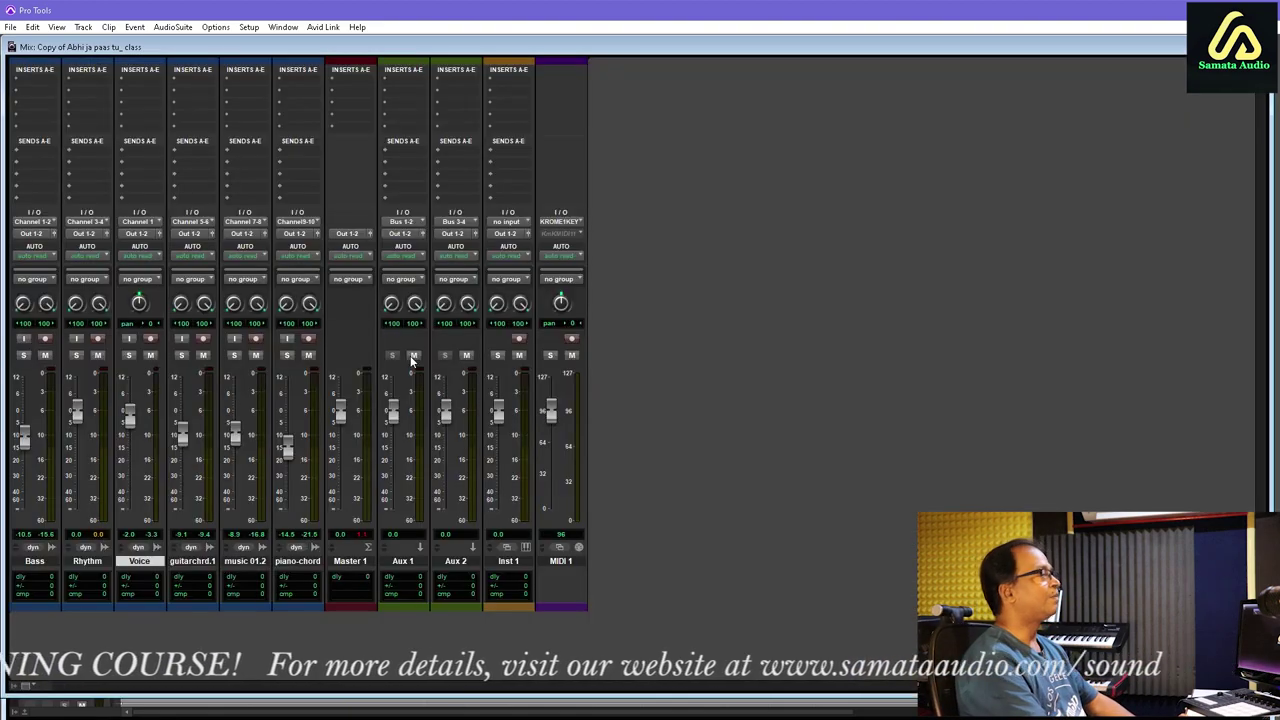
Open the floating Transport and Big Counter windows and arrange them in the empty area beside the mixer channels
key(ctrl+KP_1)
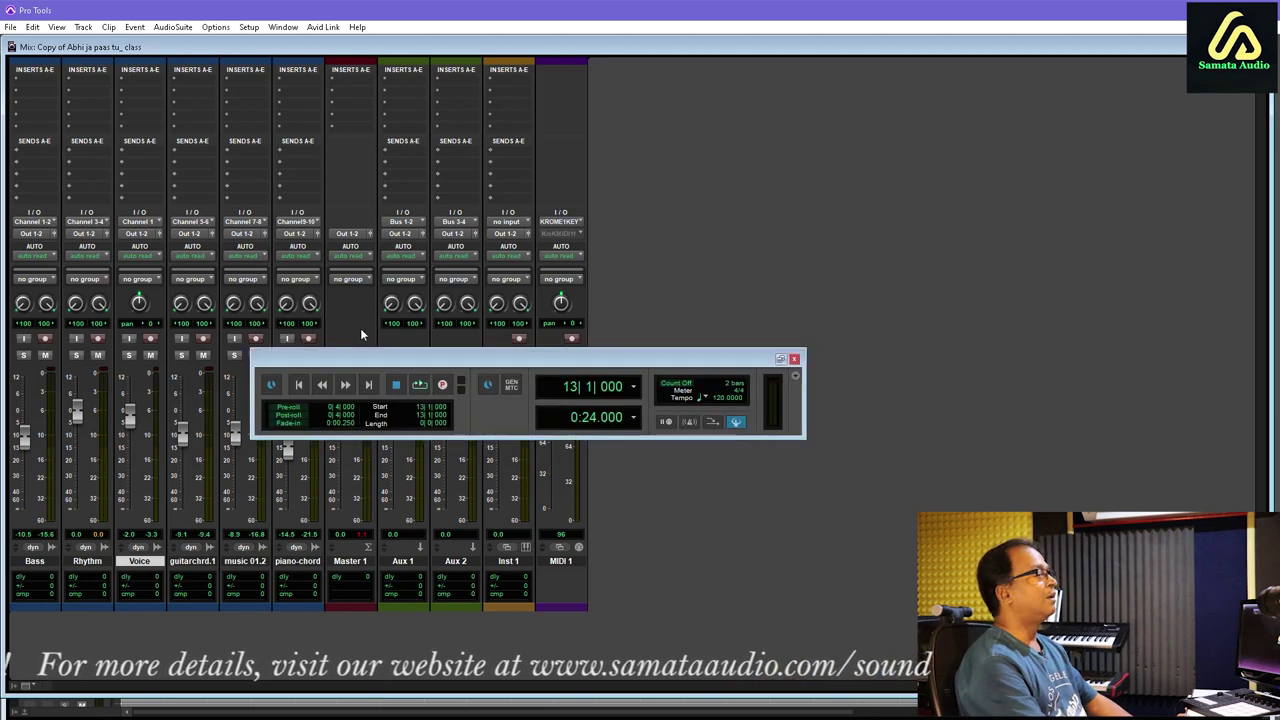
drag(530, 550, 833, 546)
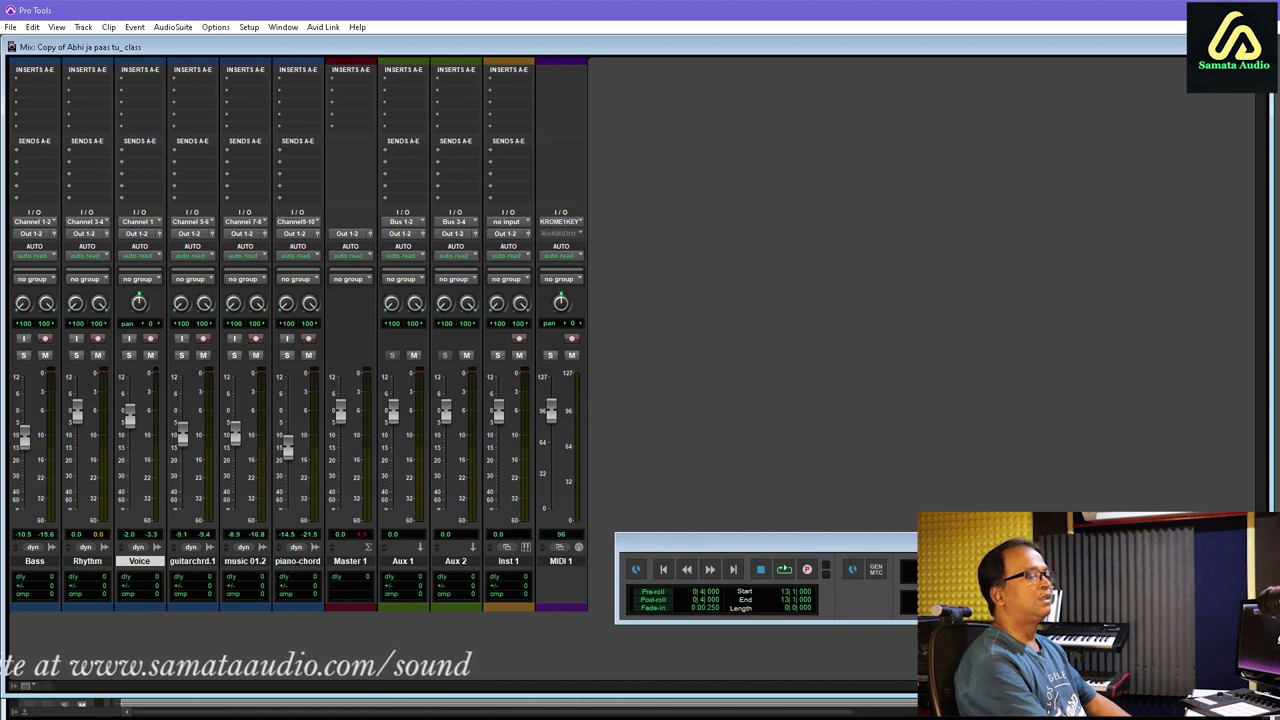
key(ctrl+KP_3)
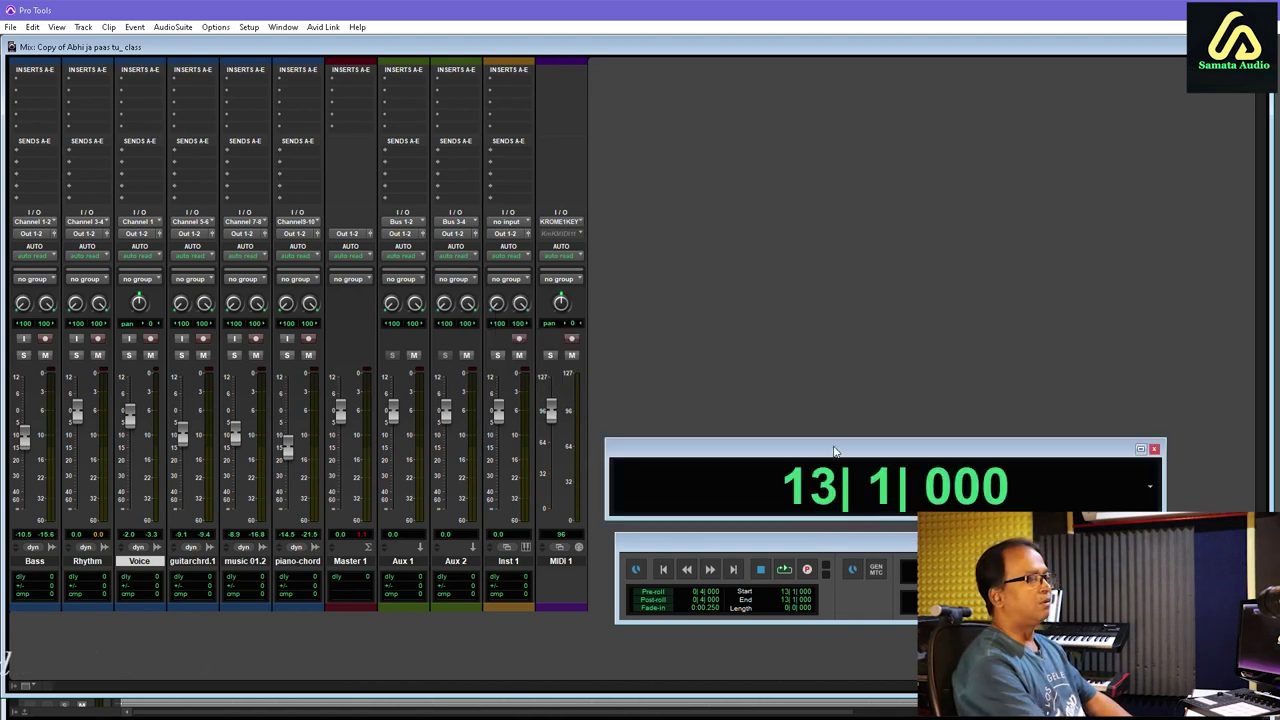
drag(835, 452, 833, 436)
drag(845, 544, 829, 541)
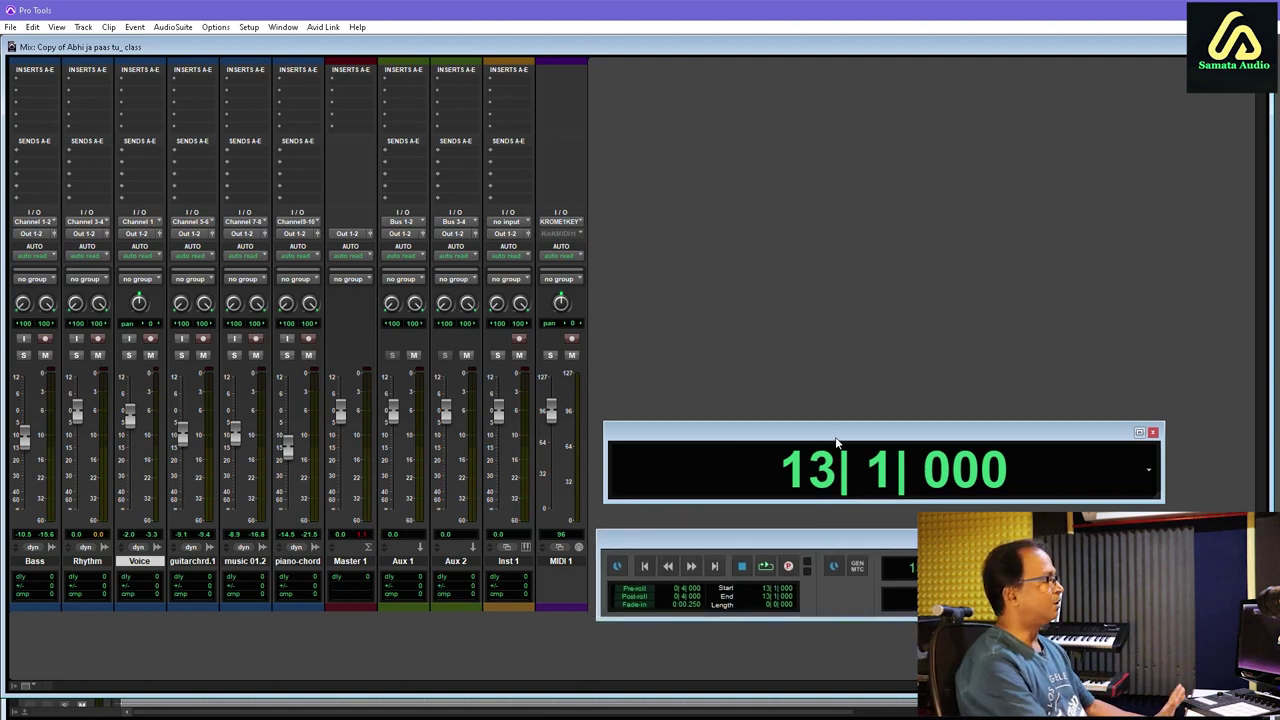
Return to the Edit window and move the Transport window below the piano-chord track's waveform
key(ctrl+equal)
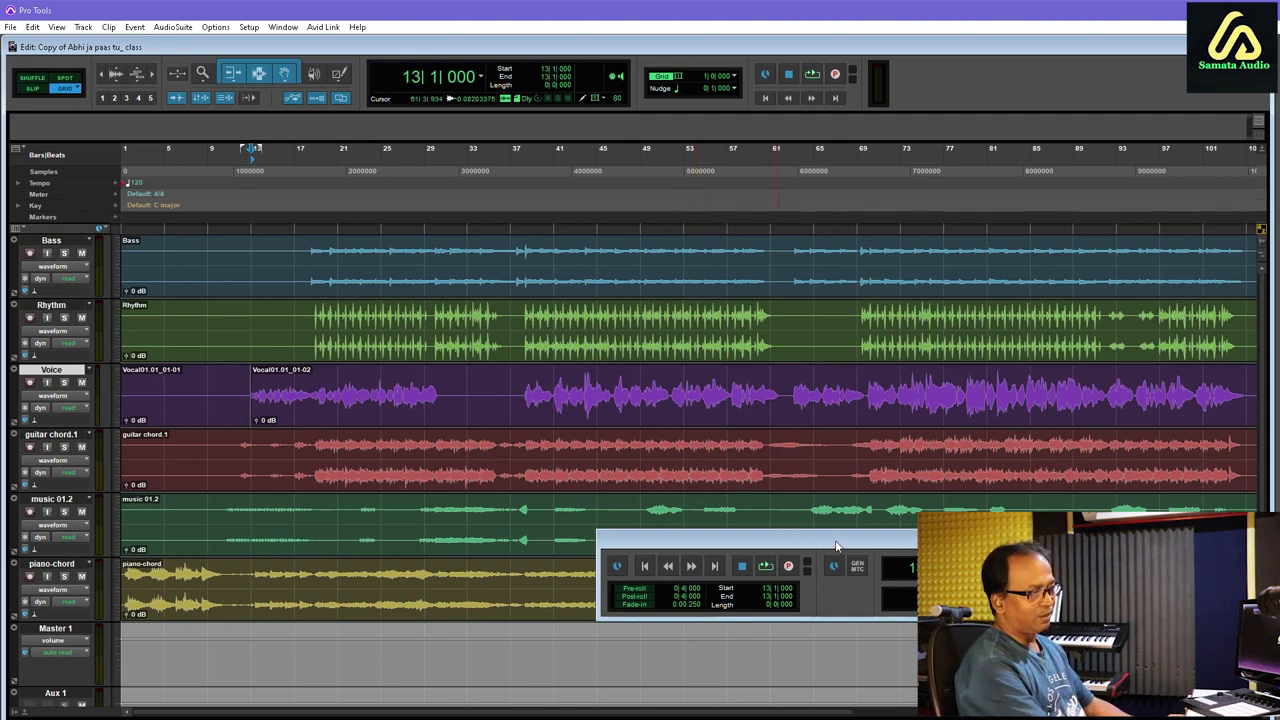
drag(836, 545, 930, 623)
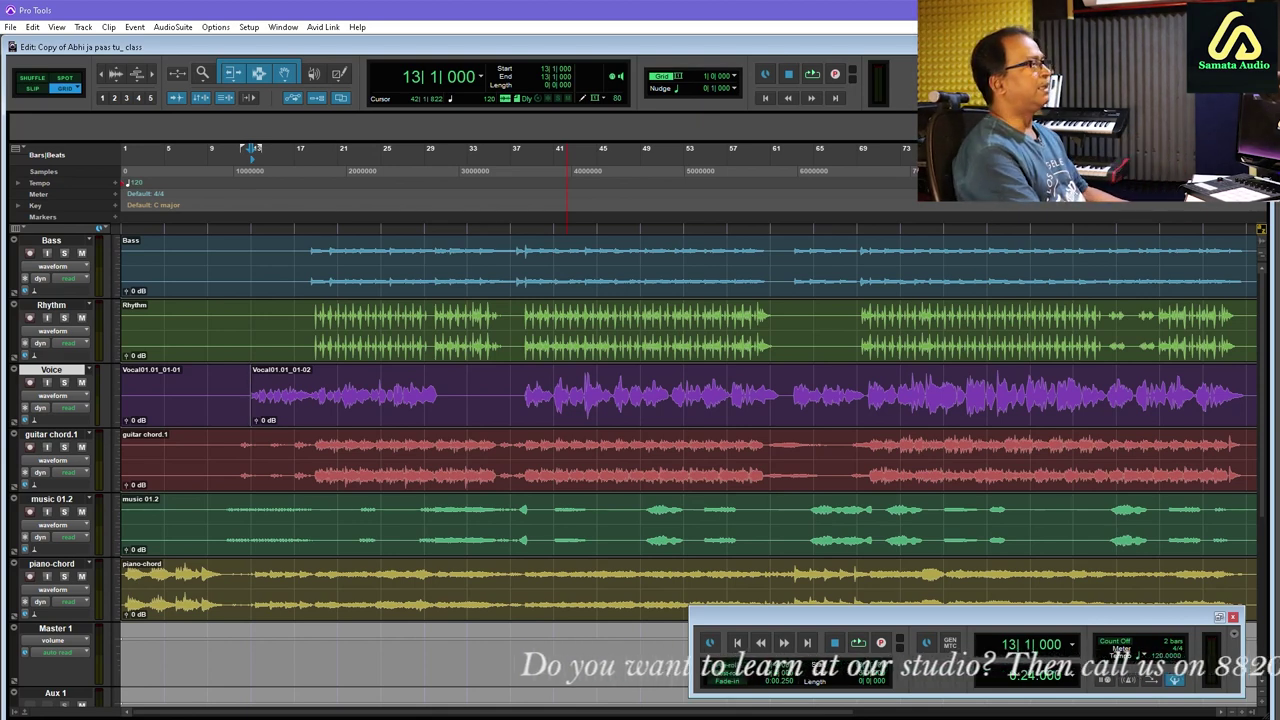
Switch the edit mode through Shuffle, Slip and Spot and back to Grid
click(31, 80)
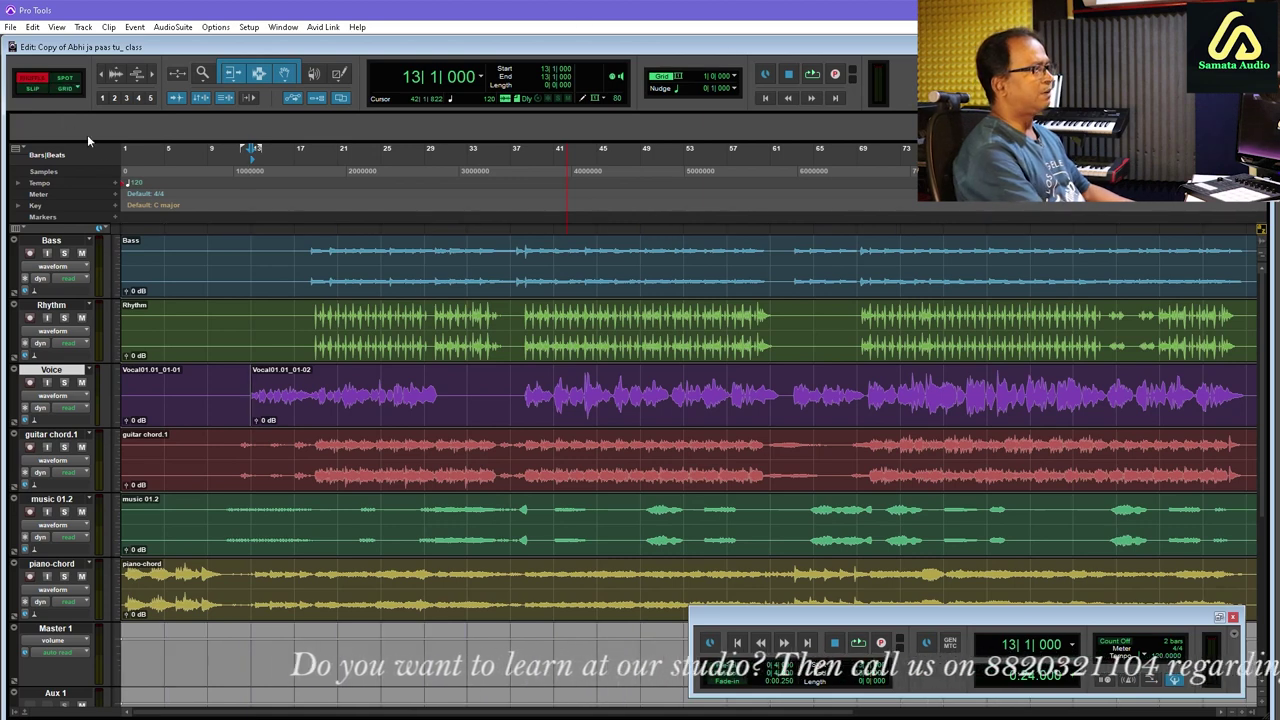
click(31, 89)
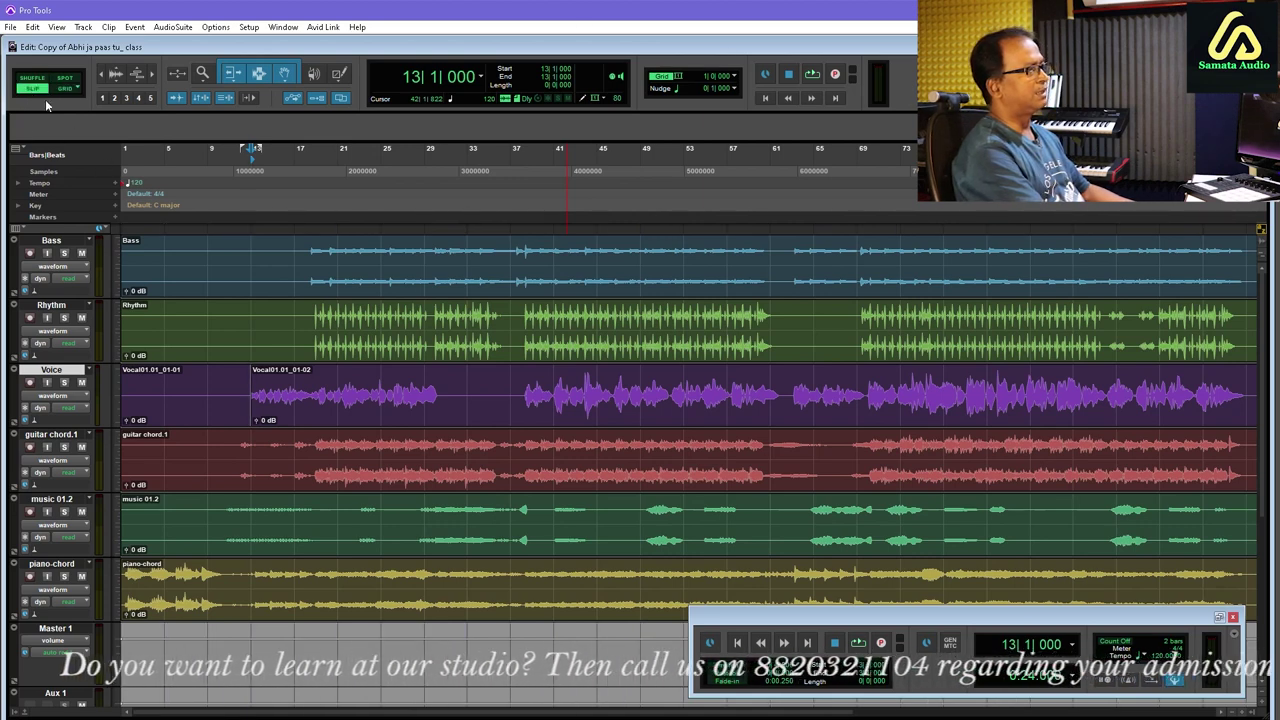
click(63, 81)
click(64, 90)
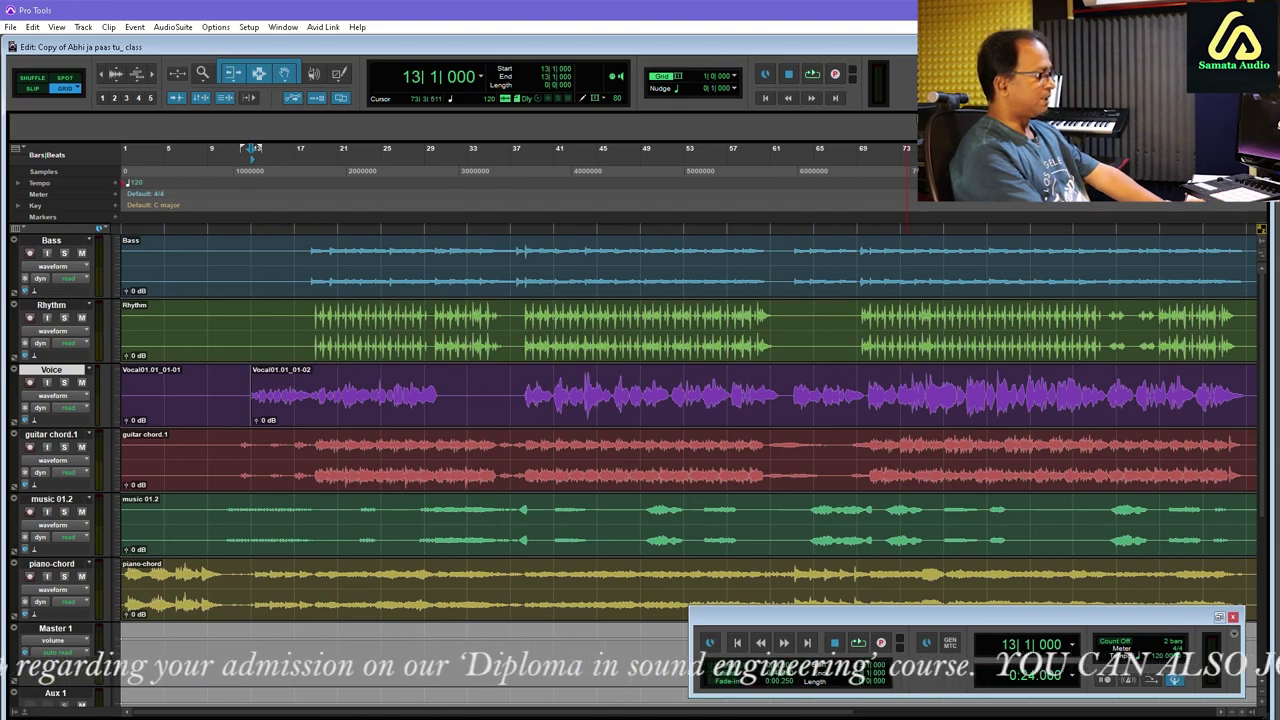
Cycle the edit mode through Shuffle, Slip, Spot, Grid and Relative Grid, finishing in absolute Grid mode
key(F1)
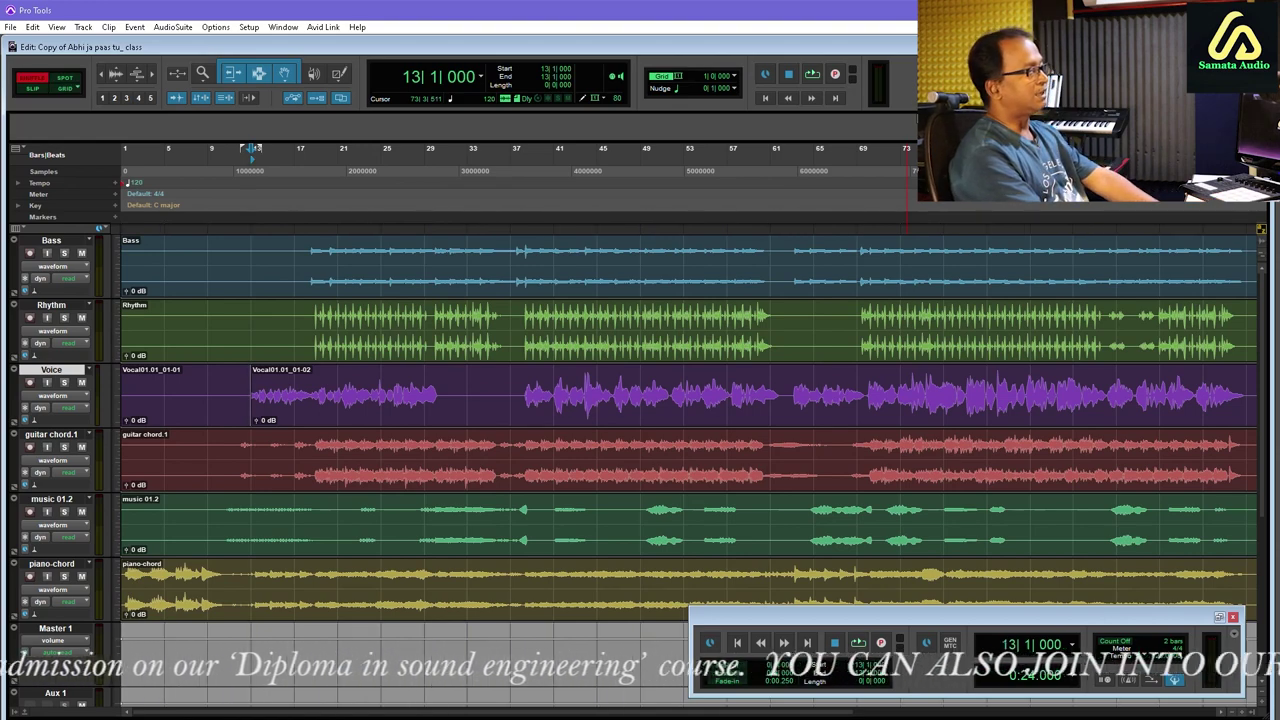
key(F2)
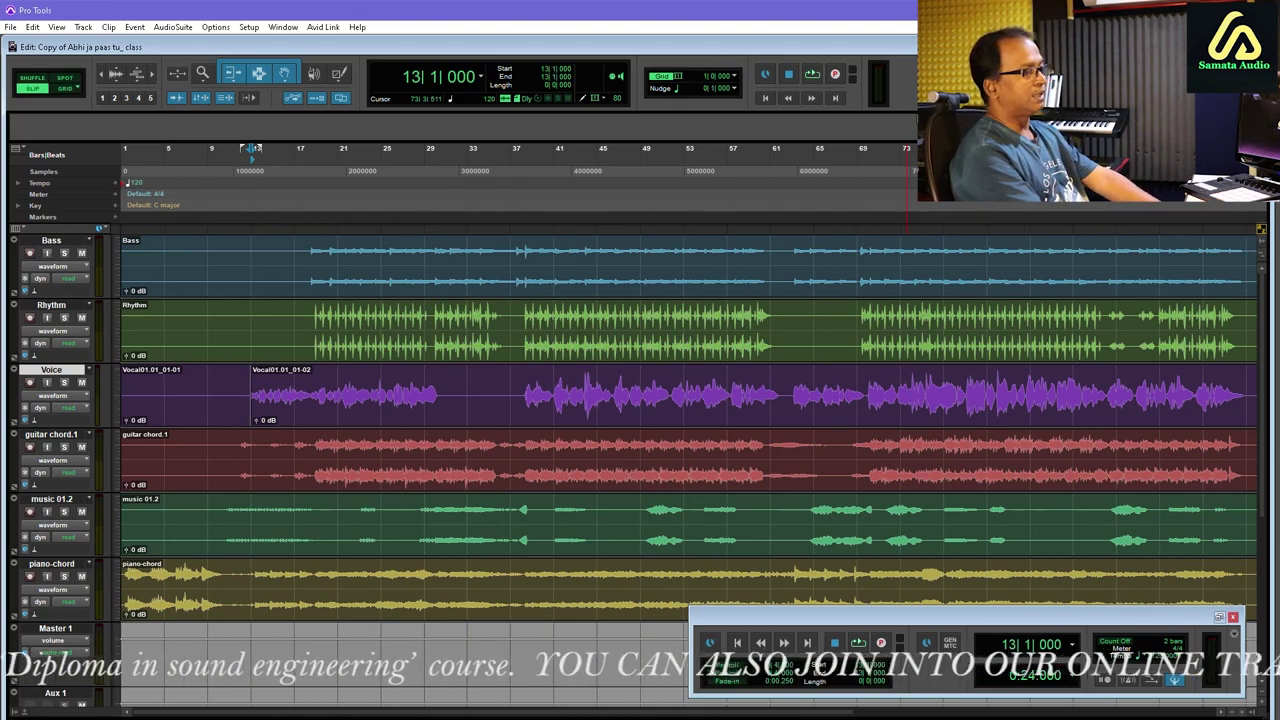
key(F3)
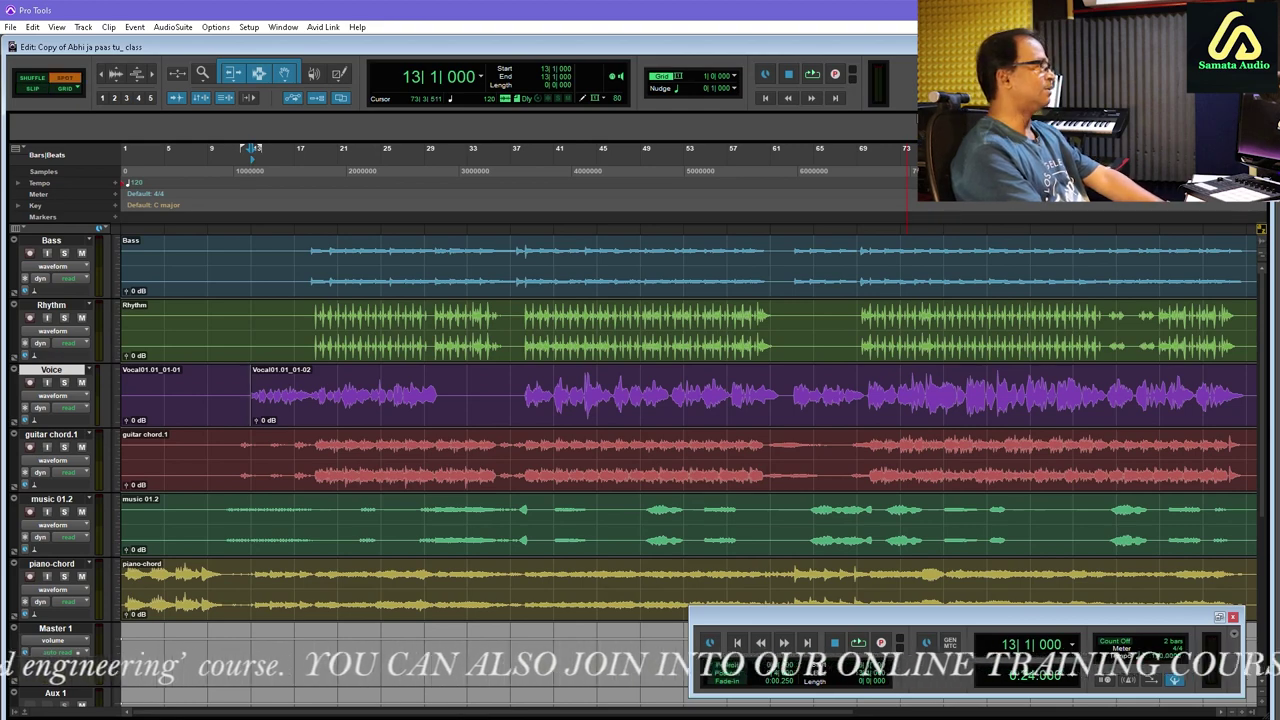
key(F4)
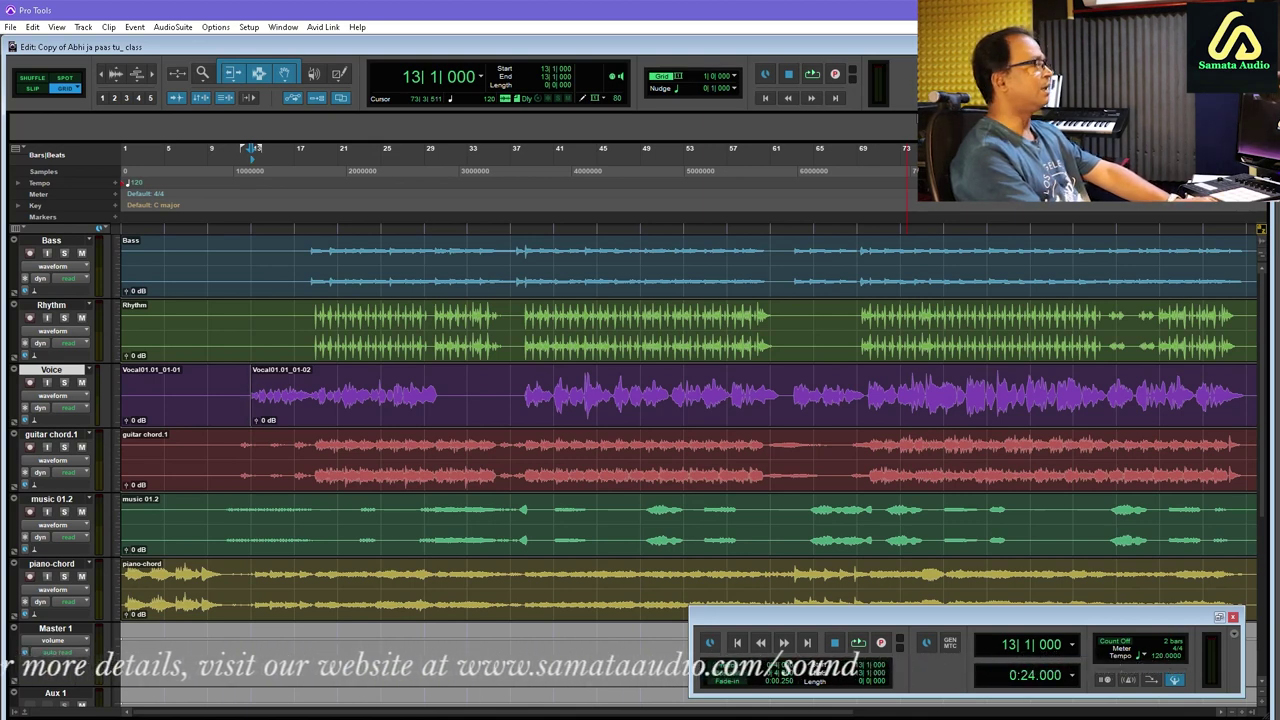
key(F4)
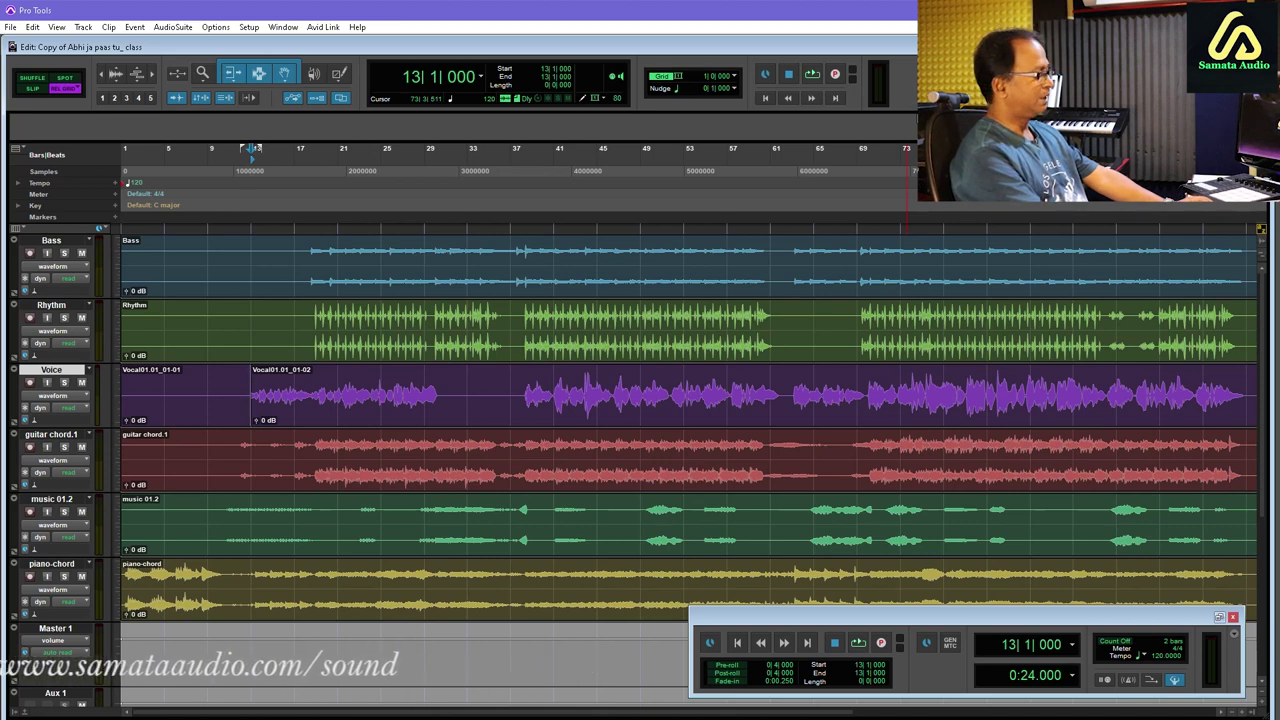
key(F4)
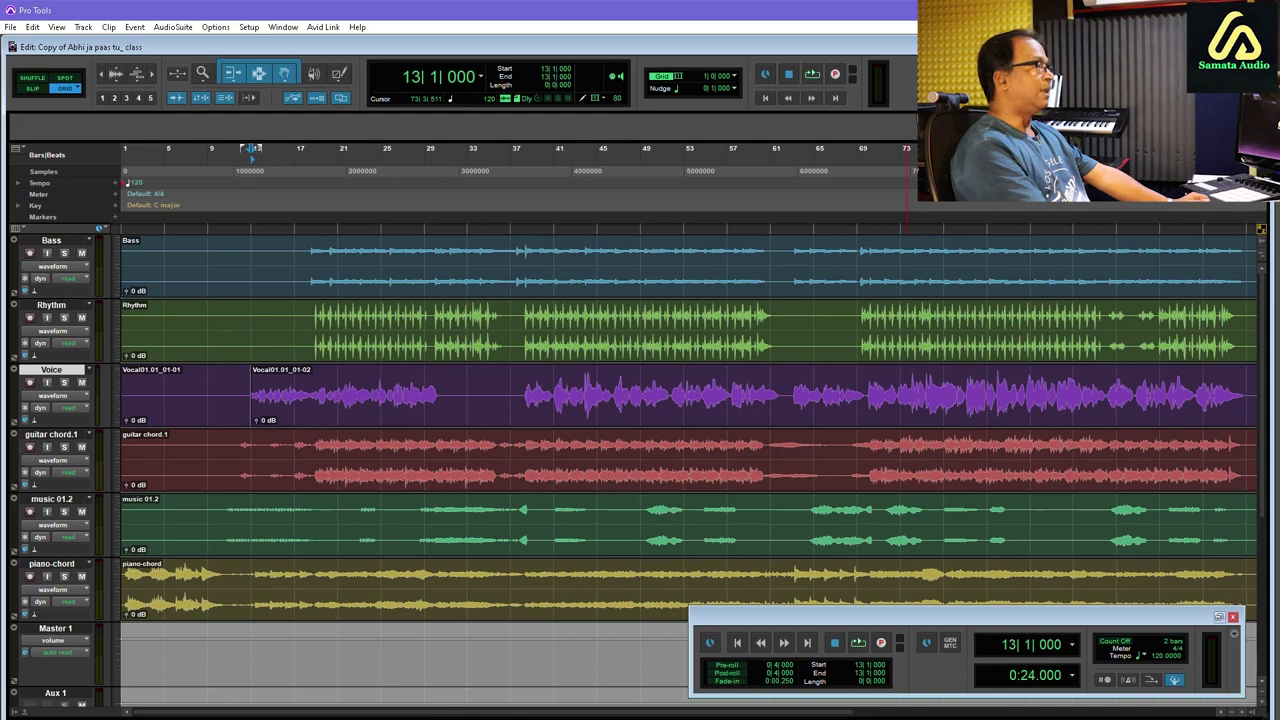
Set the edit mode to Shuffle with the full length of all tracks in view
key(F1)
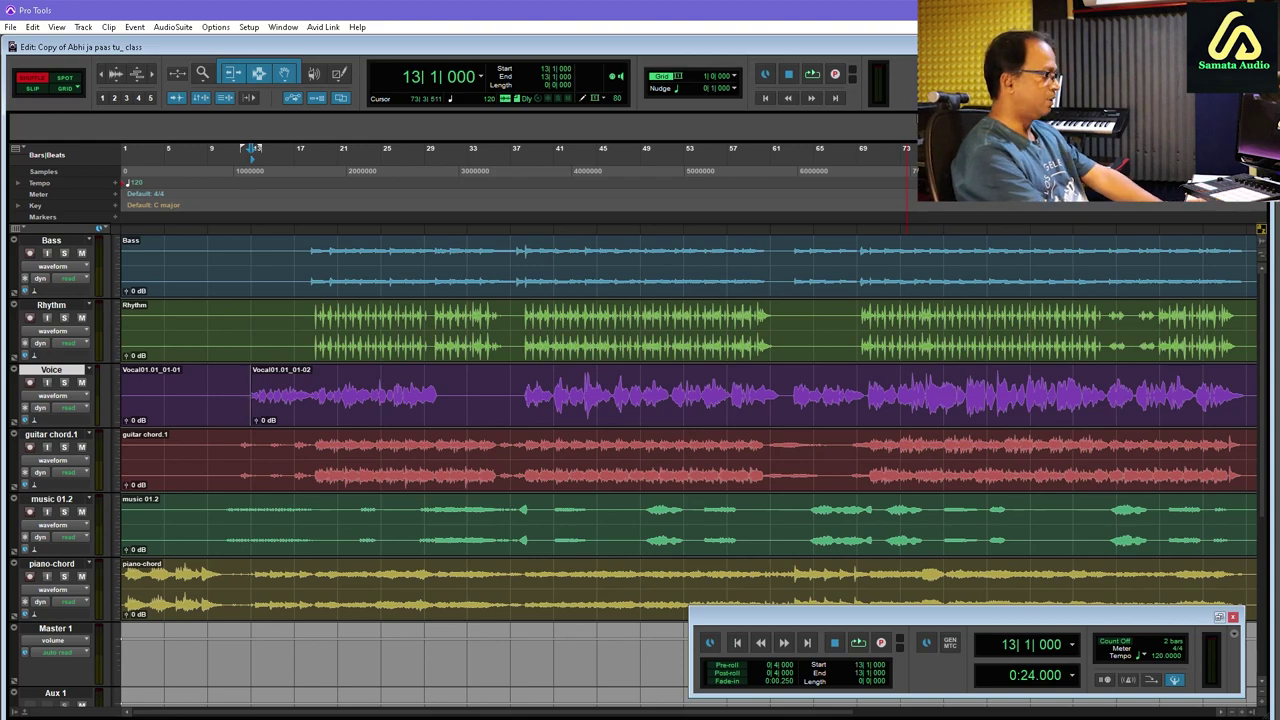
key(ctrl+bracketleft)
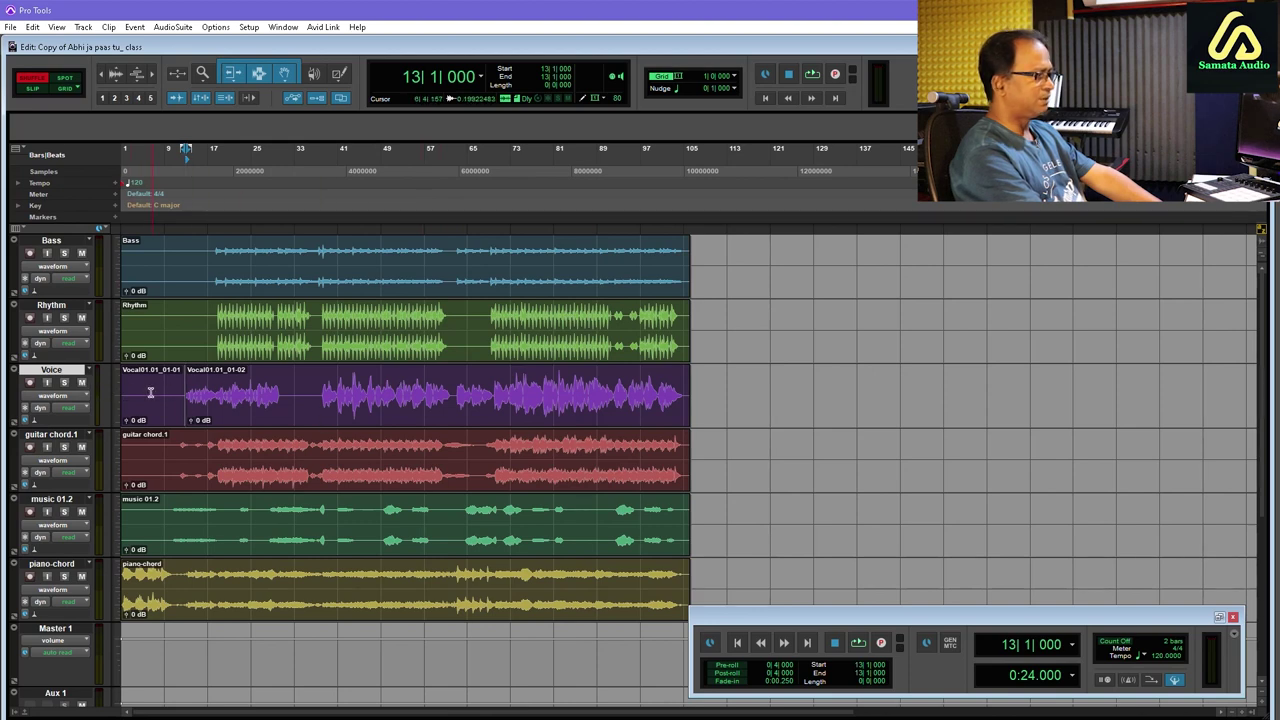
Select the Bass, Rhythm, Voice, guitar chord.1, music 01.2 and piano-chord tracks one at a time
click(60, 244)
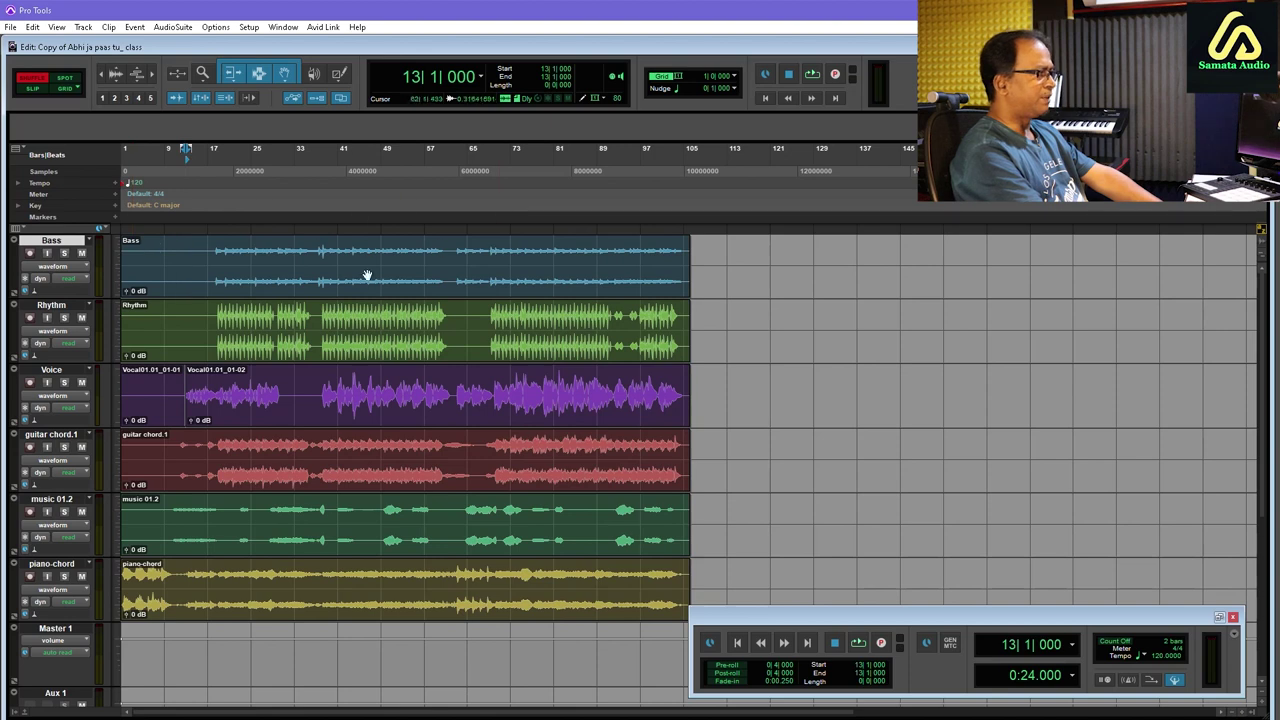
click(48, 306)
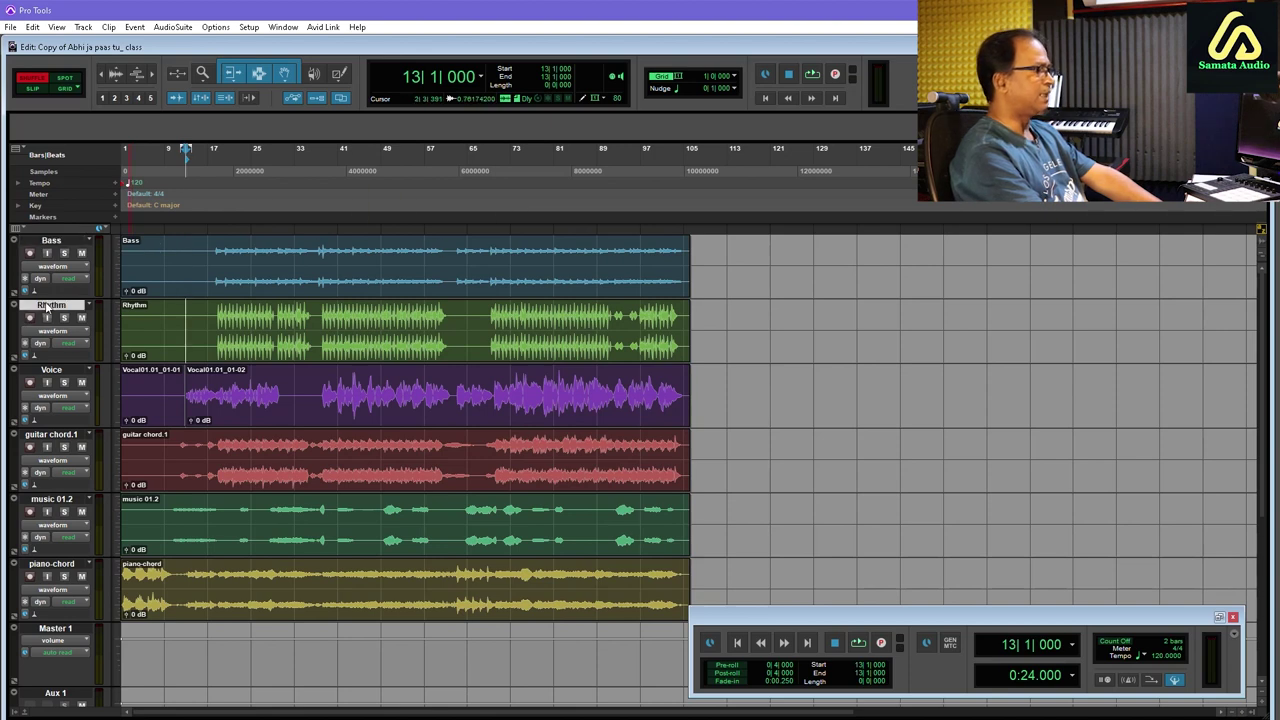
click(54, 244)
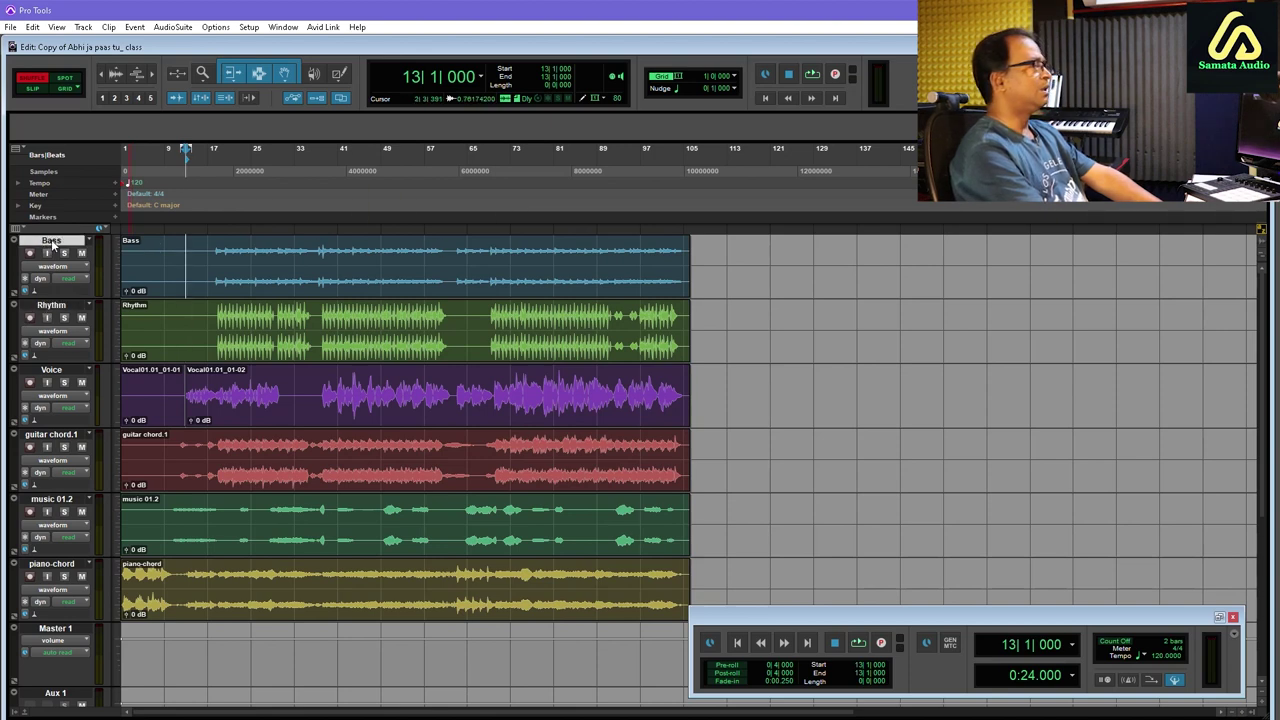
click(52, 306)
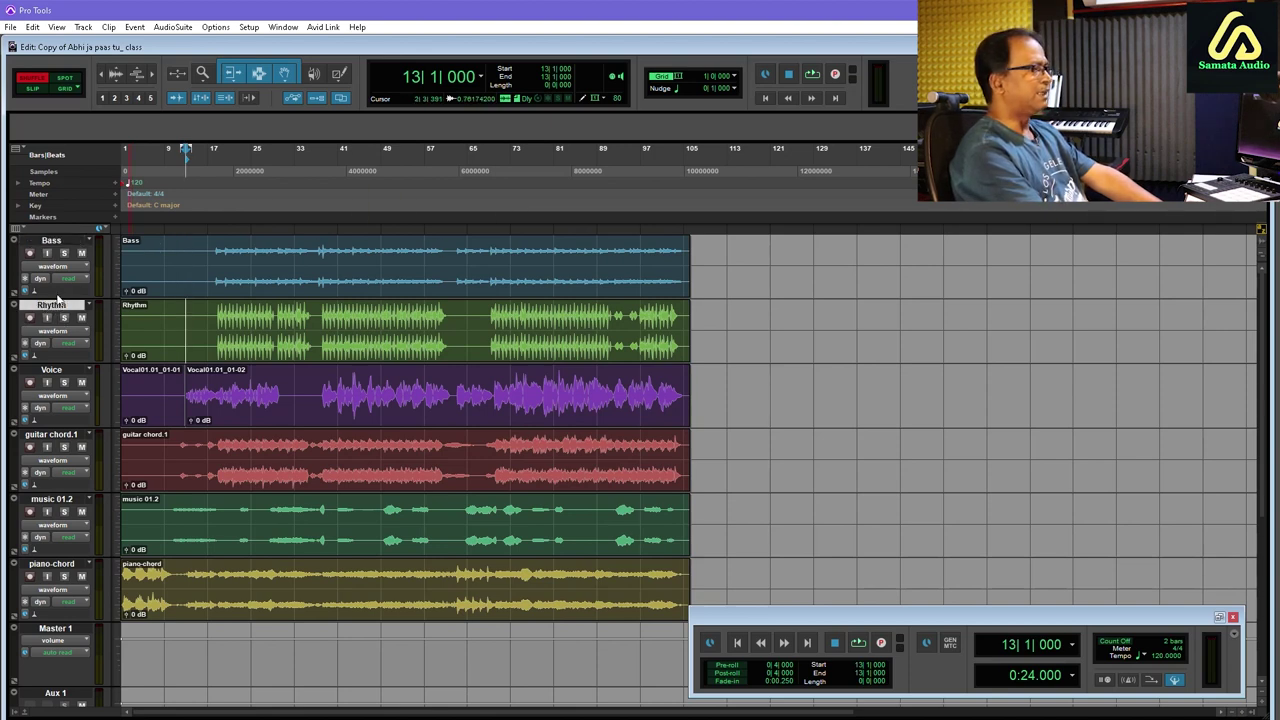
click(46, 371)
click(52, 436)
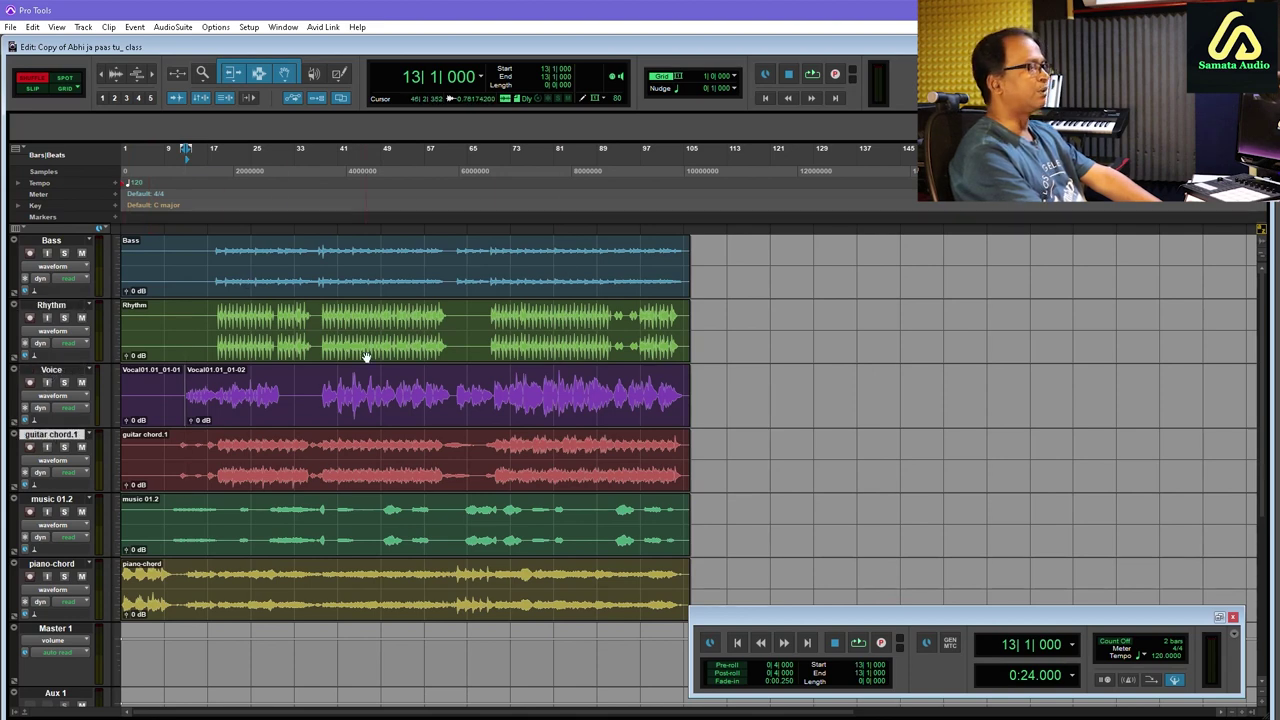
click(56, 500)
click(64, 566)
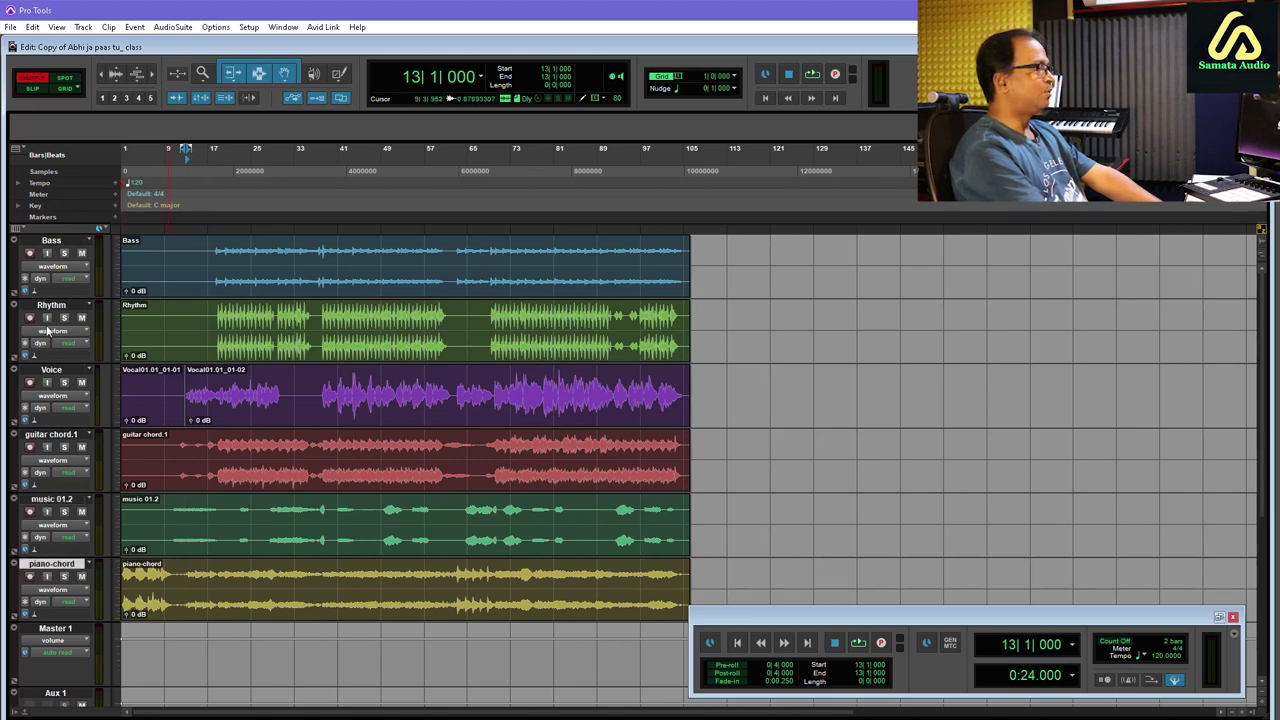
Solo the Voice track and play a short passage of it from bar 13
click(64, 383)
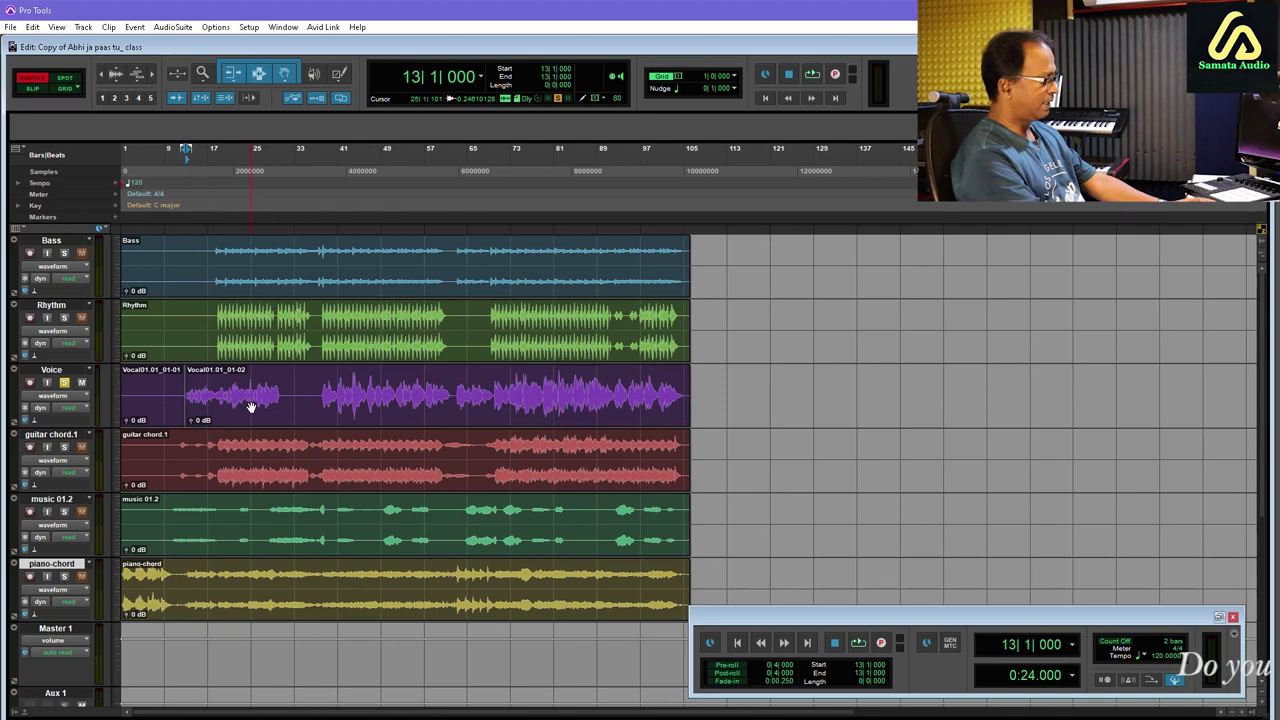
key(ctrl+bracketright)
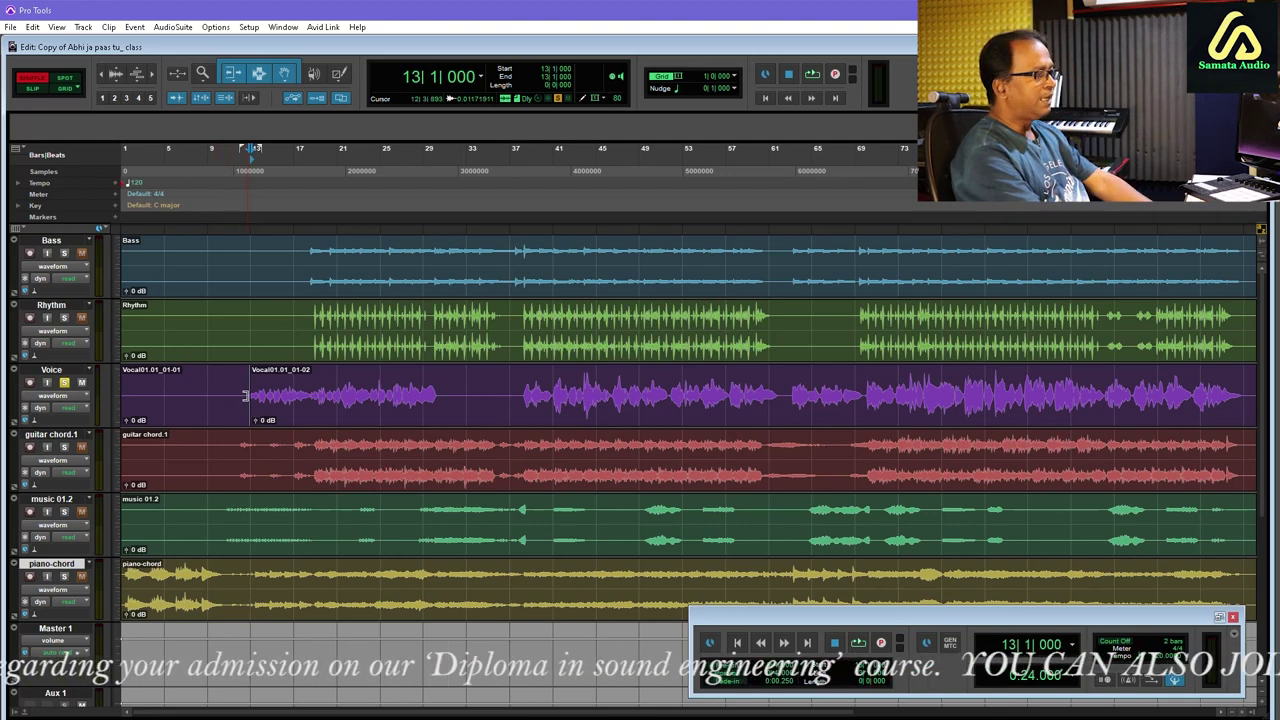
key(space)
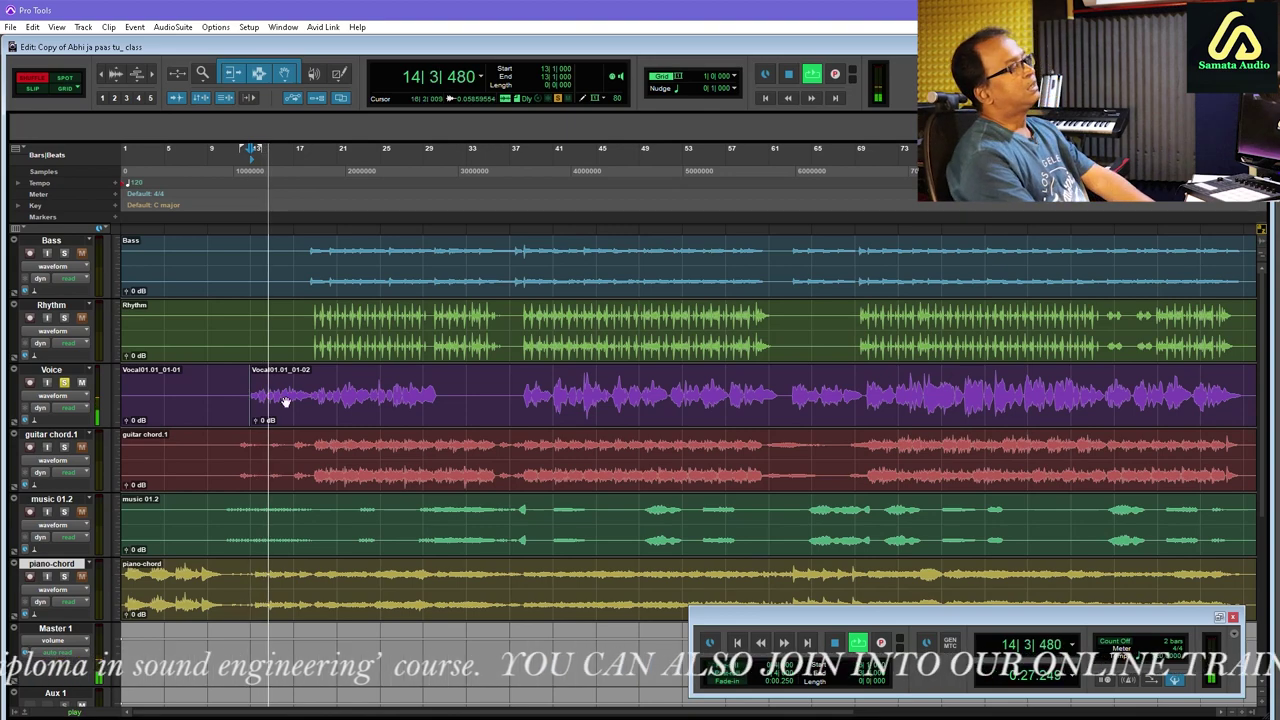
key(space)
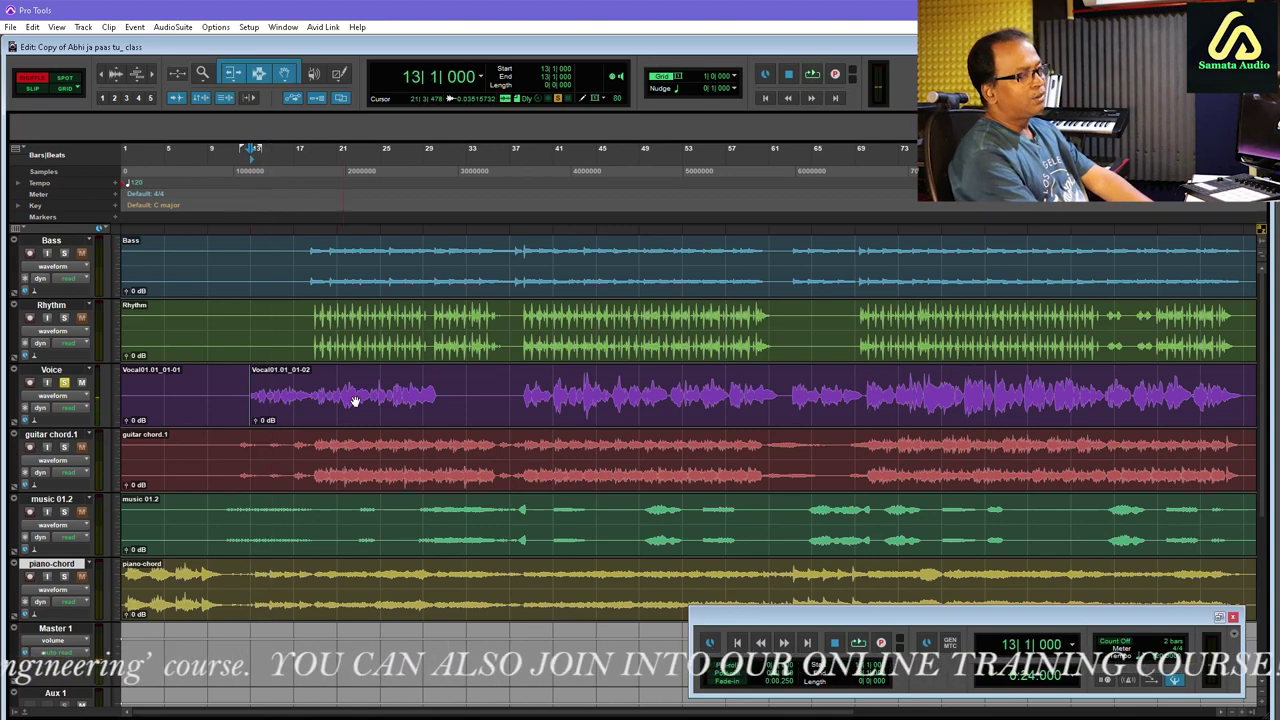
Play the end of the Voice phrase from about bar 28, and select the silent gap between about bars 30 and 38
click(417, 395)
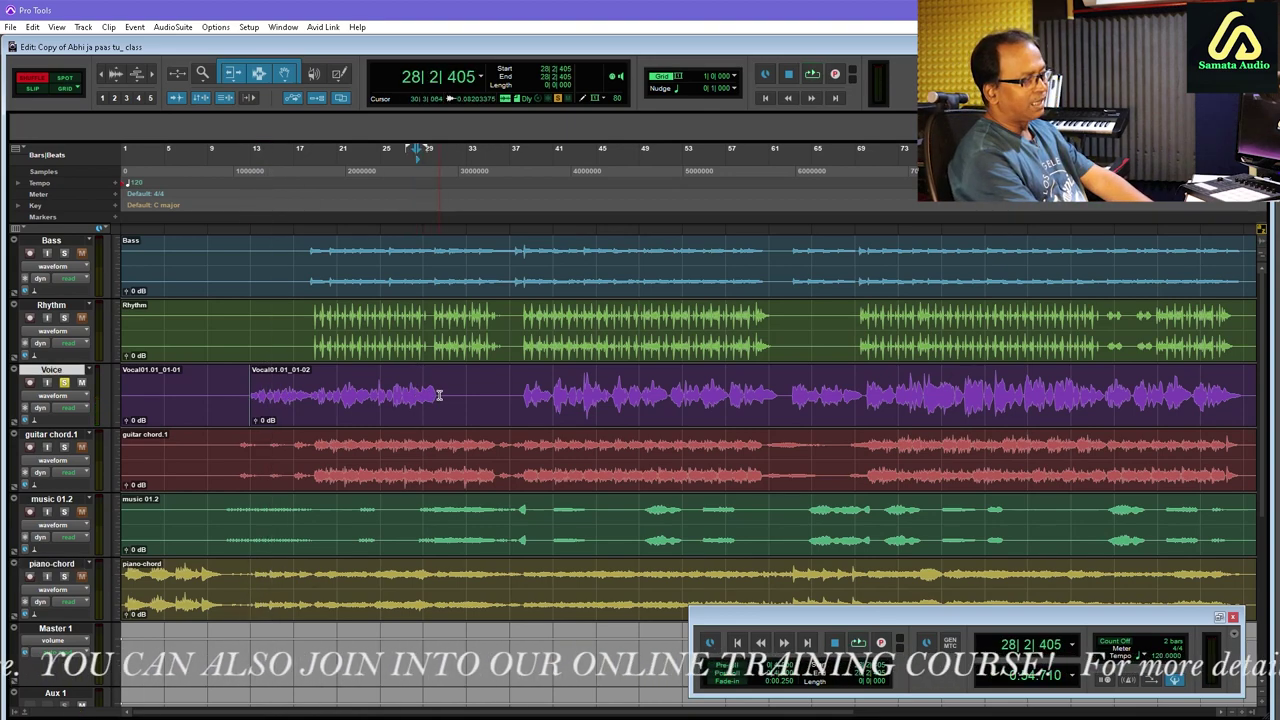
key(space)
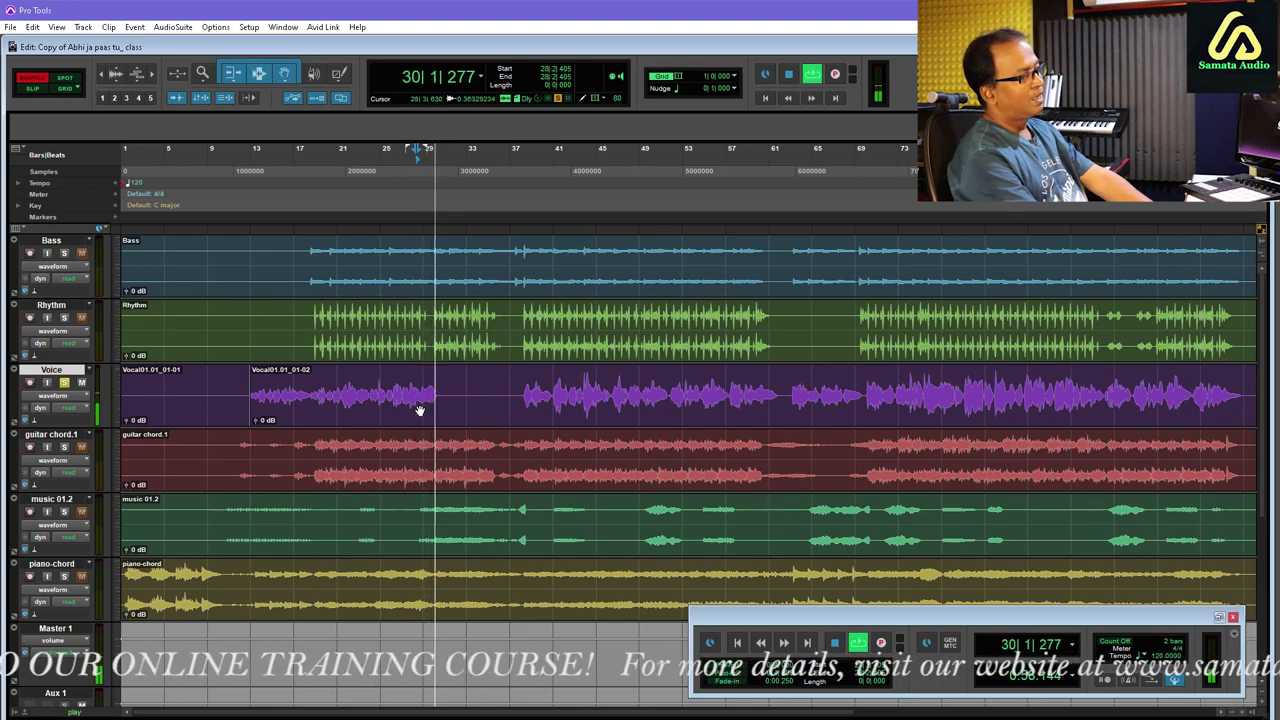
key(space)
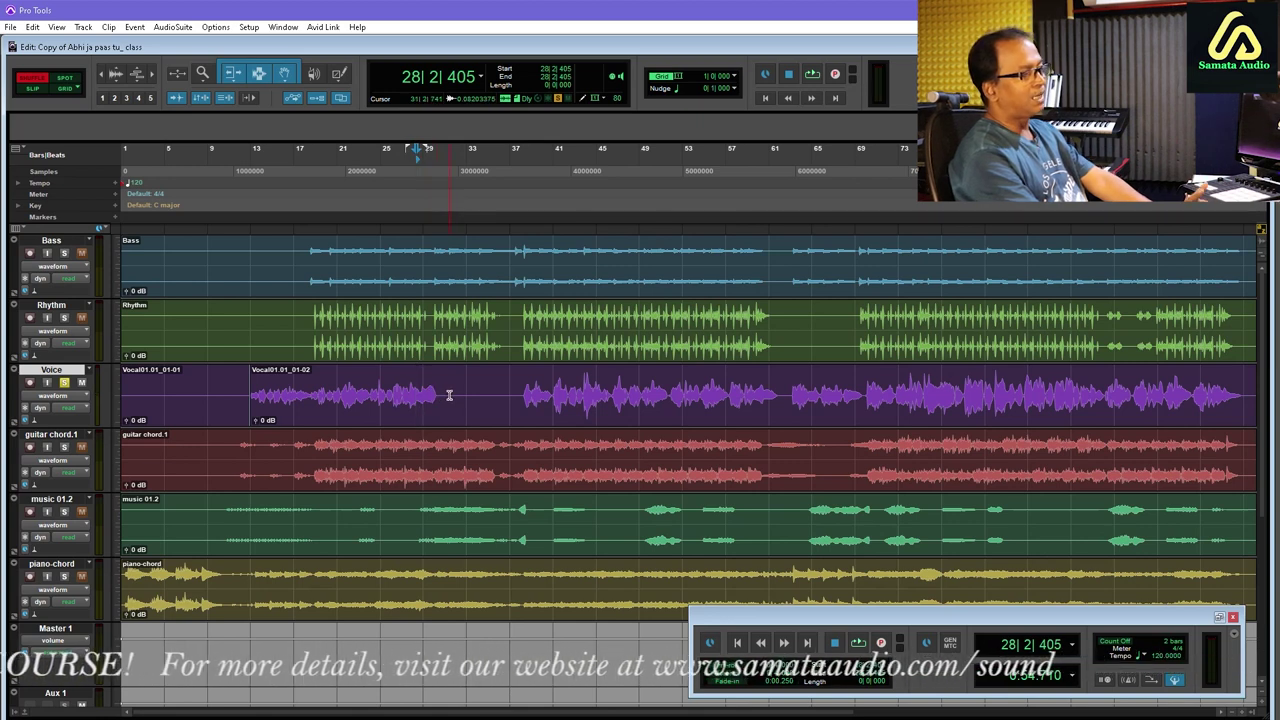
click(520, 396)
drag(520, 396, 438, 408)
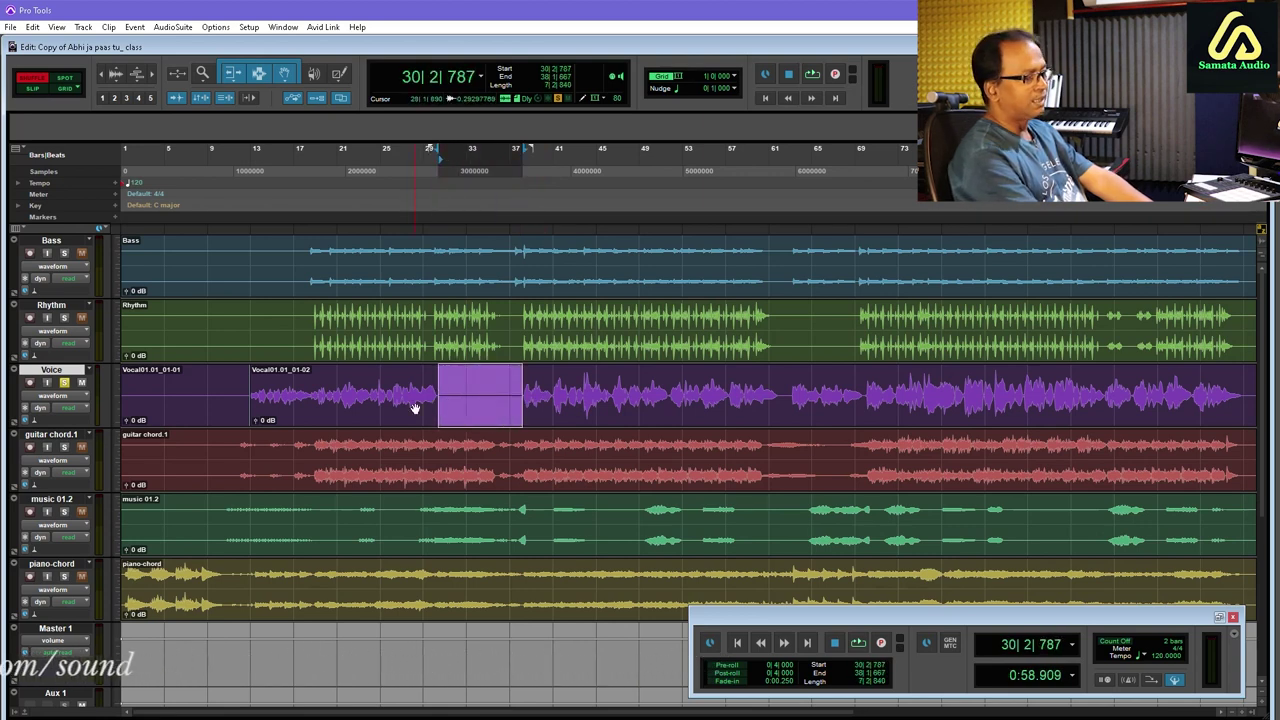
Try deleting the selected silent gap from the Voice track in Shuffle mode, and undo the deletion
key(Delete)
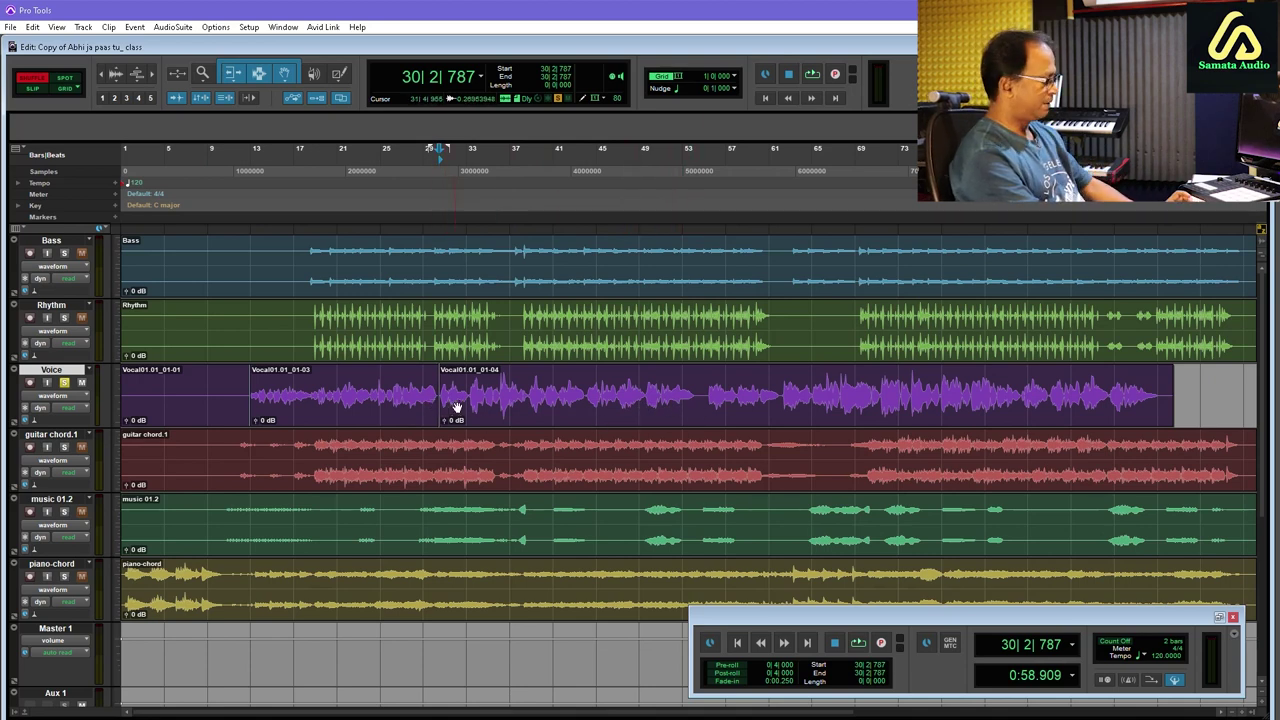
key(ctrl+z)
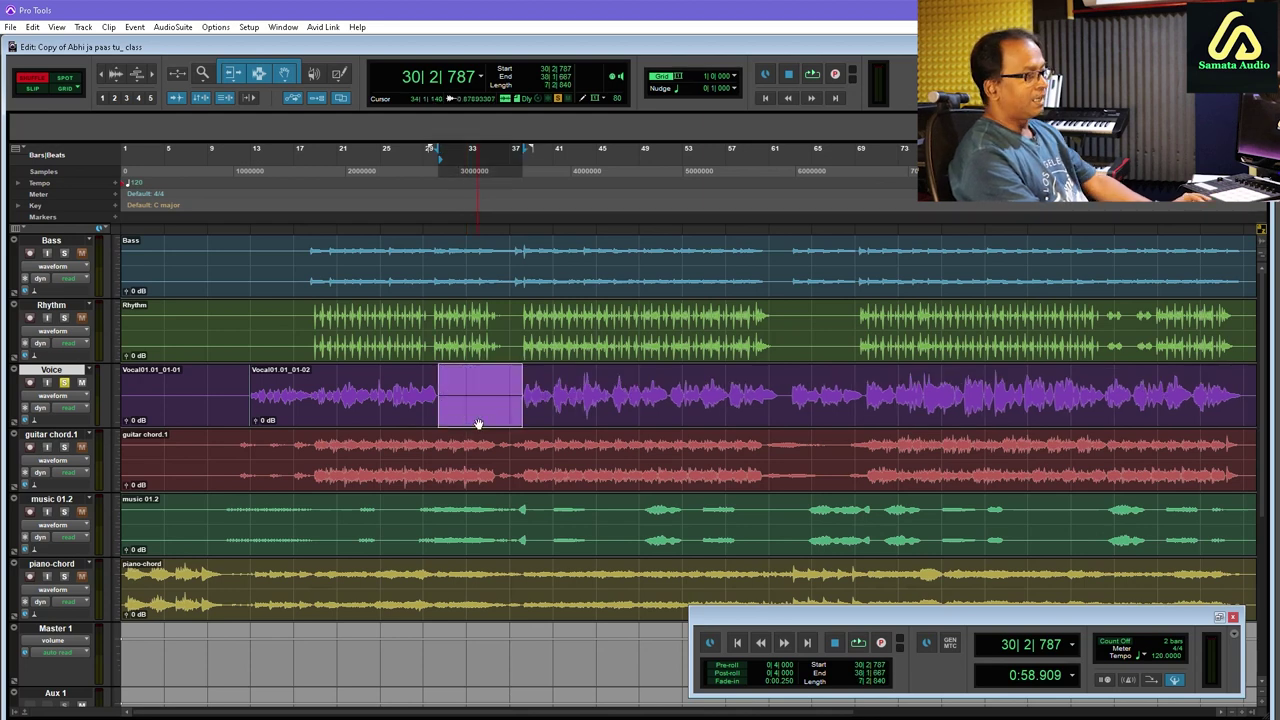
Try Slip mode by deleting the selected Voice gap and moving the following clip back against the previous one, and undo both edits
click(36, 88)
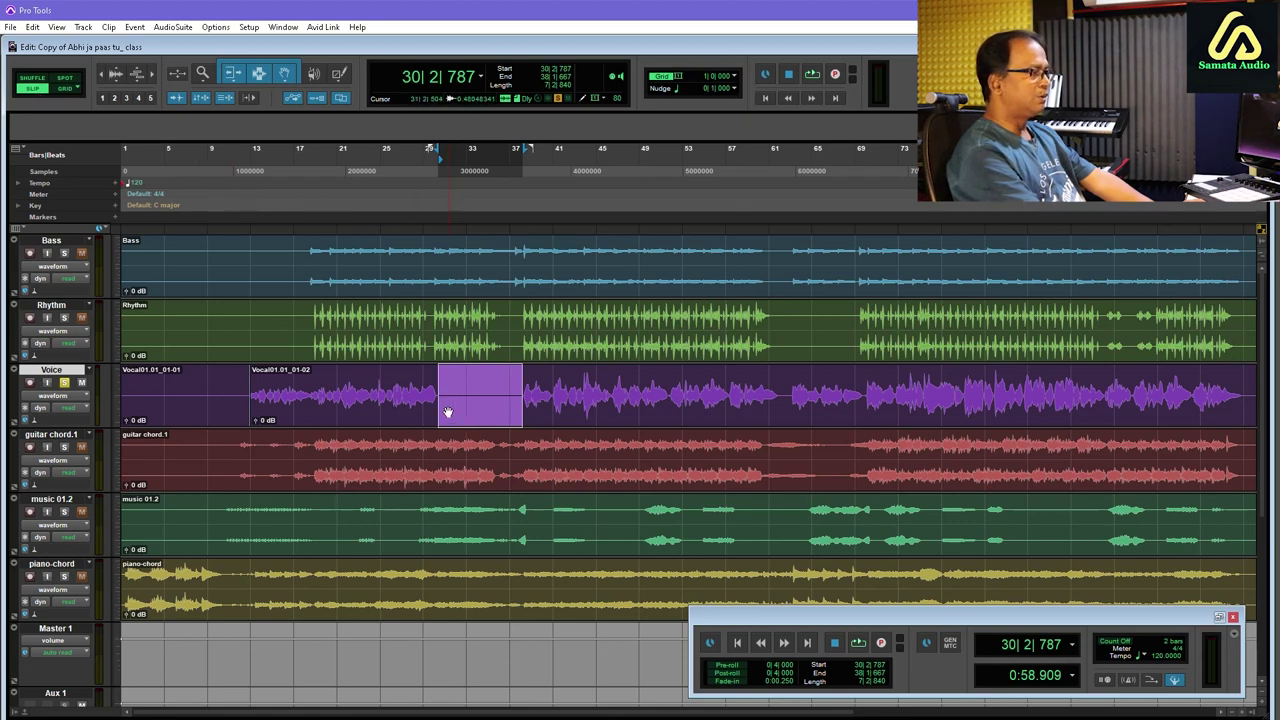
key(Delete)
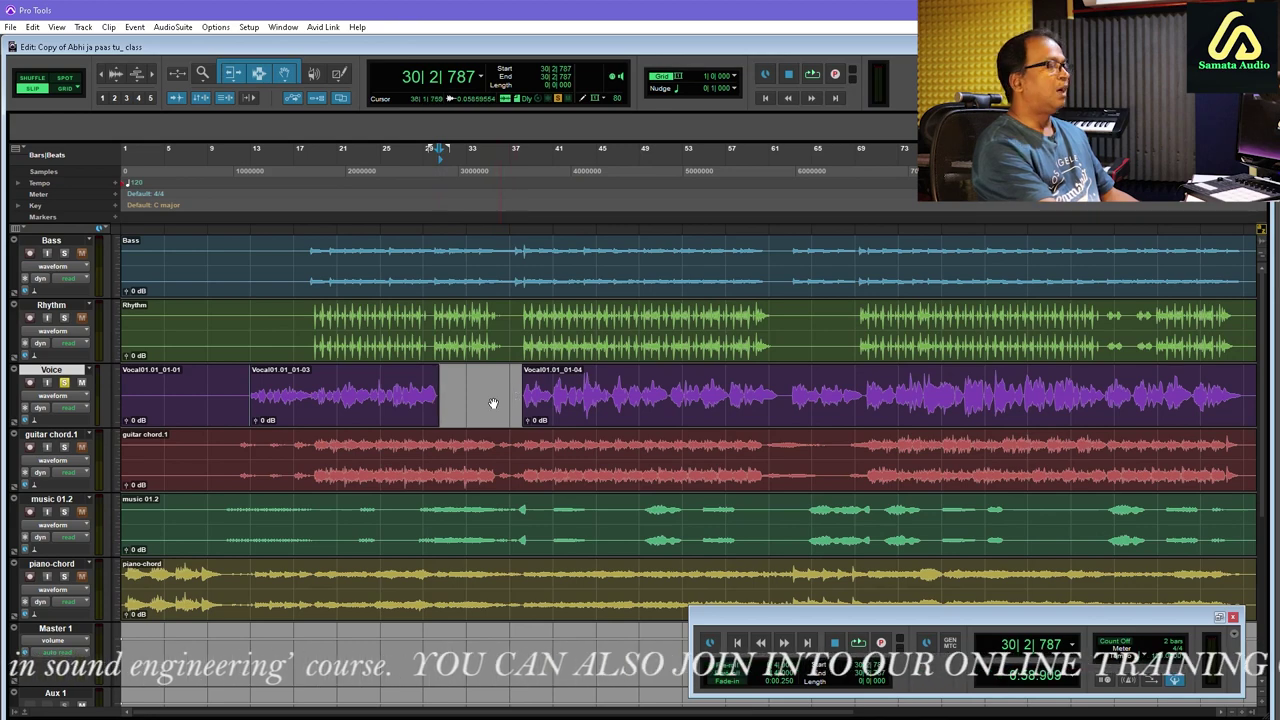
click(543, 414)
drag(543, 414, 465, 427)
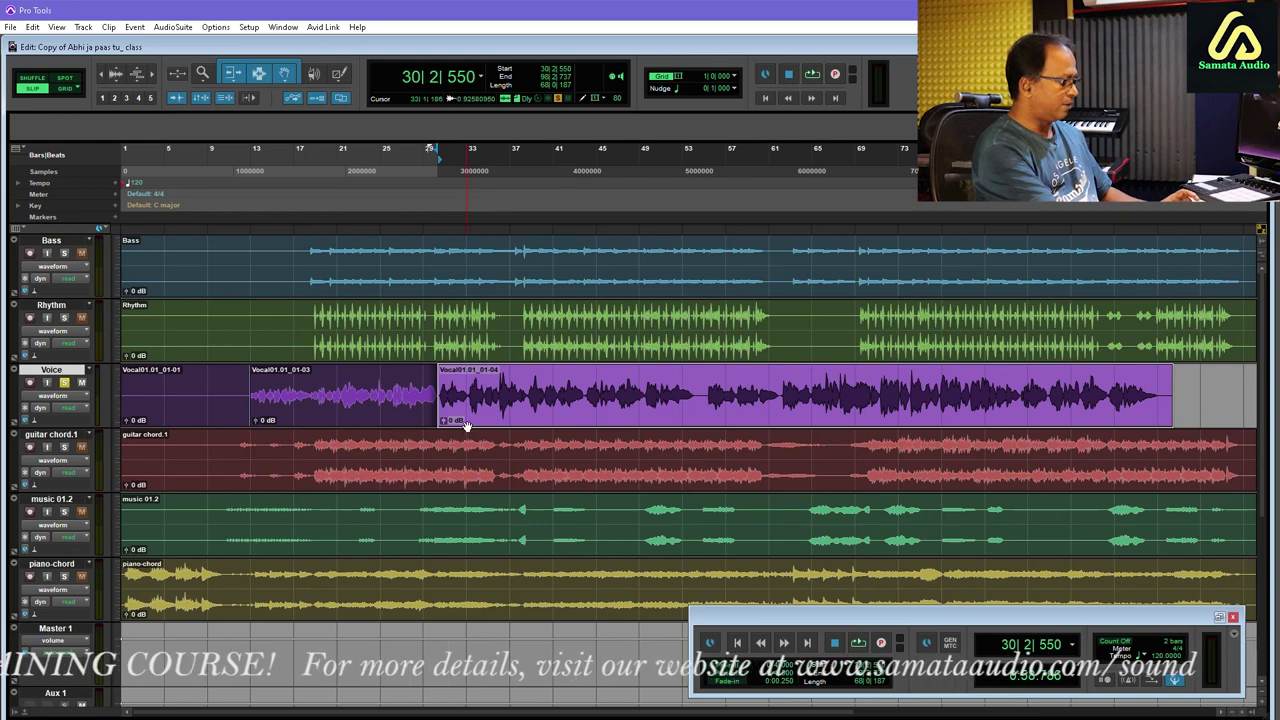
key(ctrl+z)
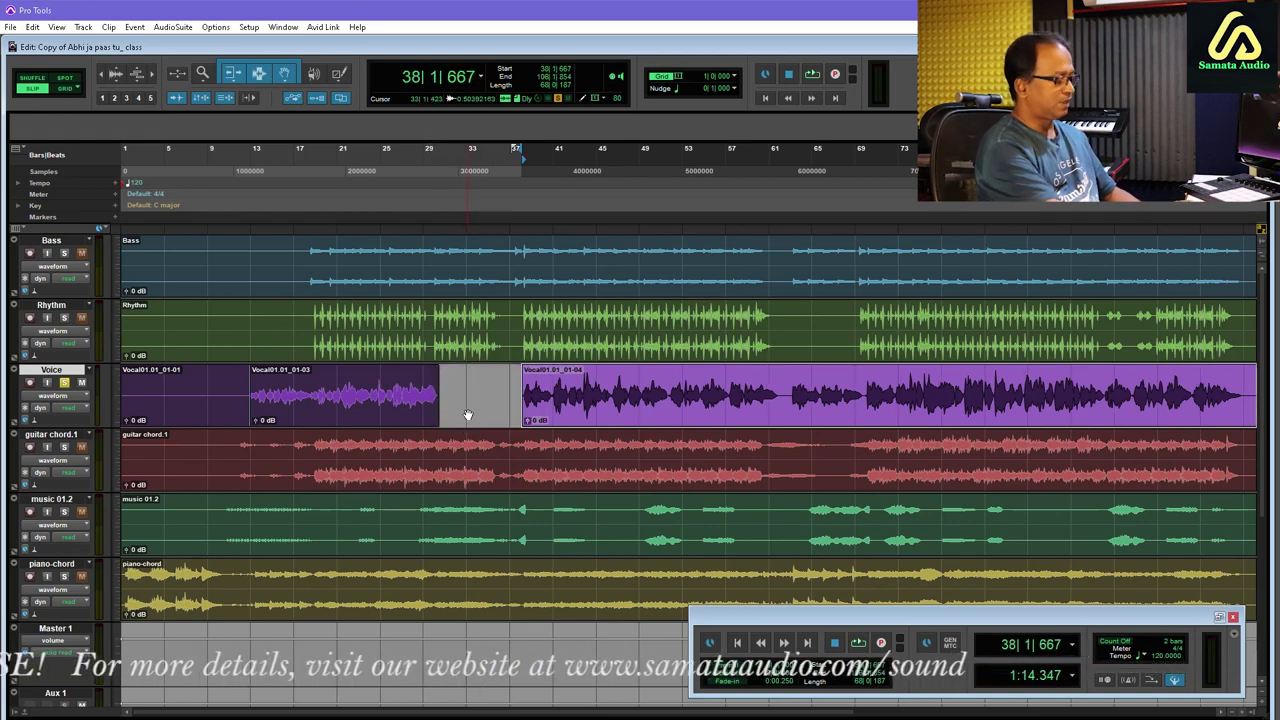
key(ctrl+z)
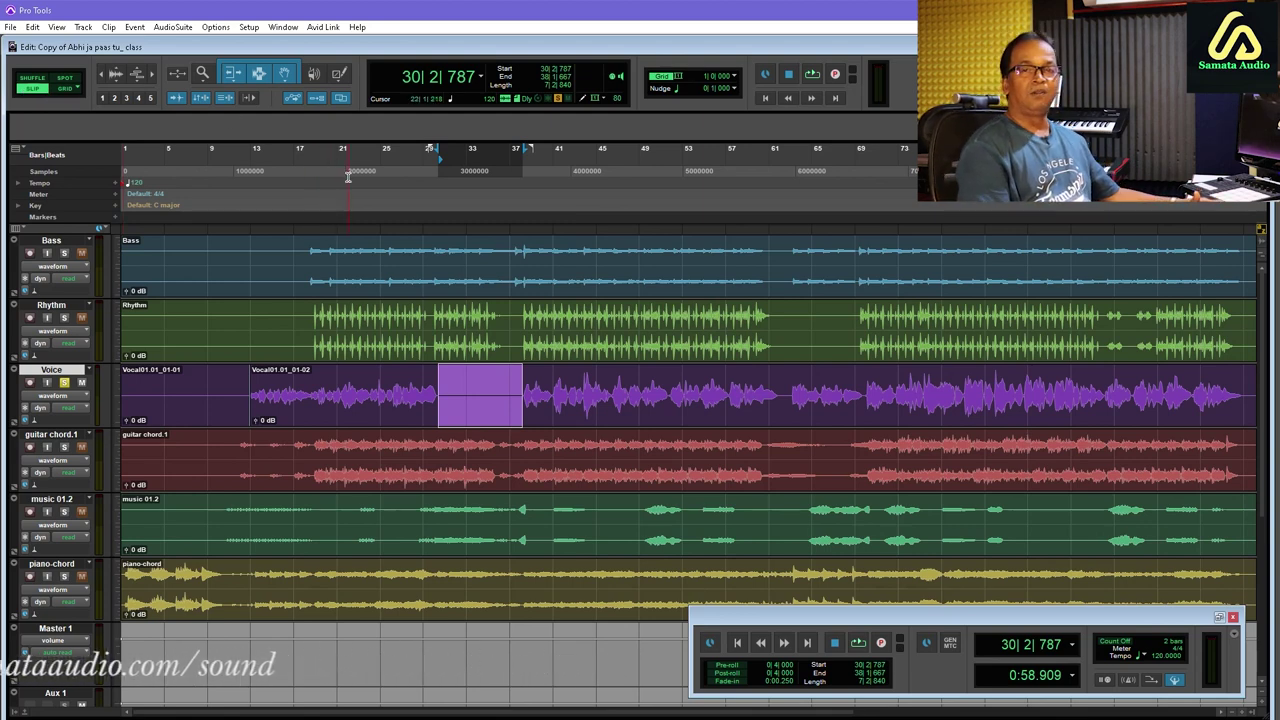
Return to Shuffle mode and delete the selected silent gap between bars 30 and 38 on the Voice track
key(F1)
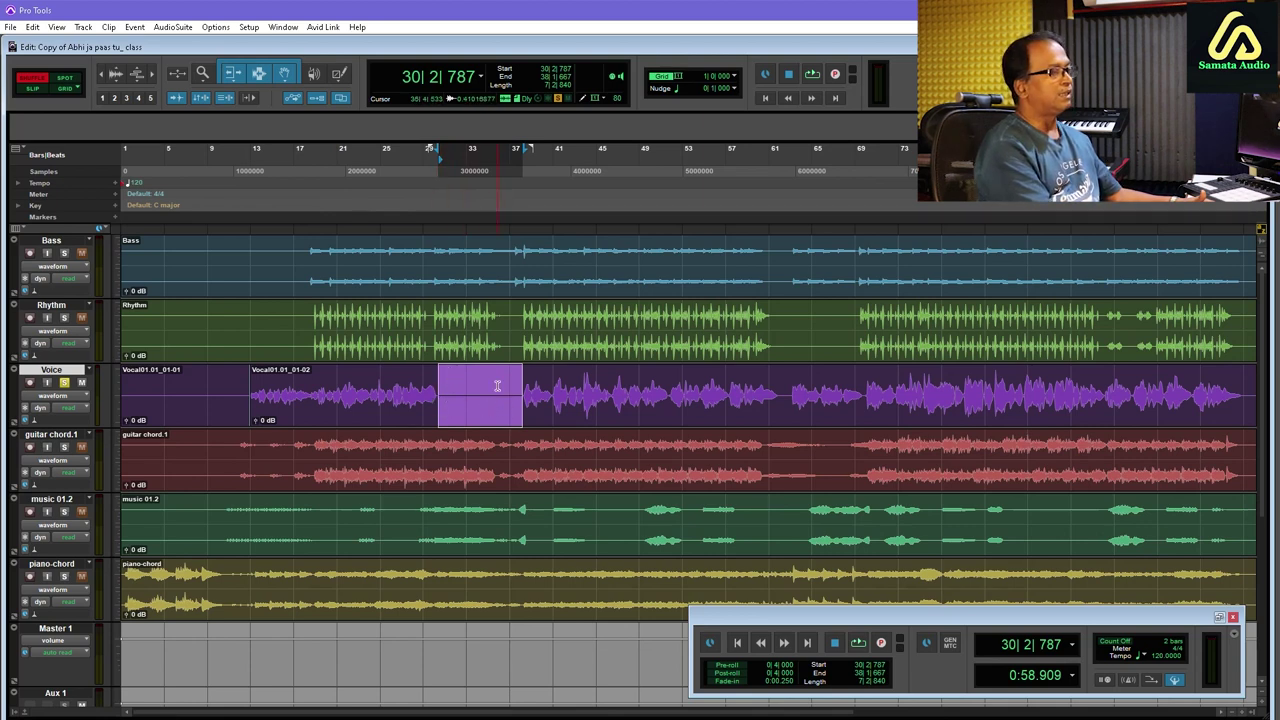
key(Delete)
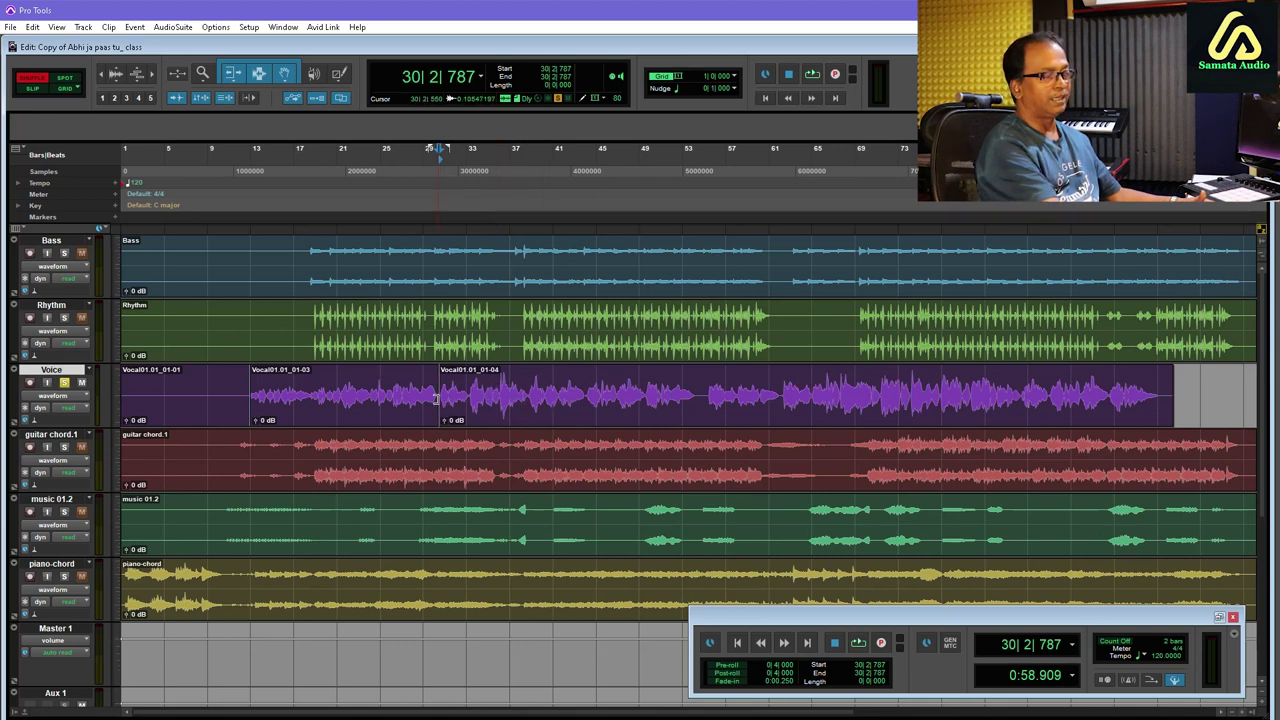
Select the short silent gap on the Voice track from about bar 54 to the middle of bar 55, and delete it in Shuffle mode
click(696, 396)
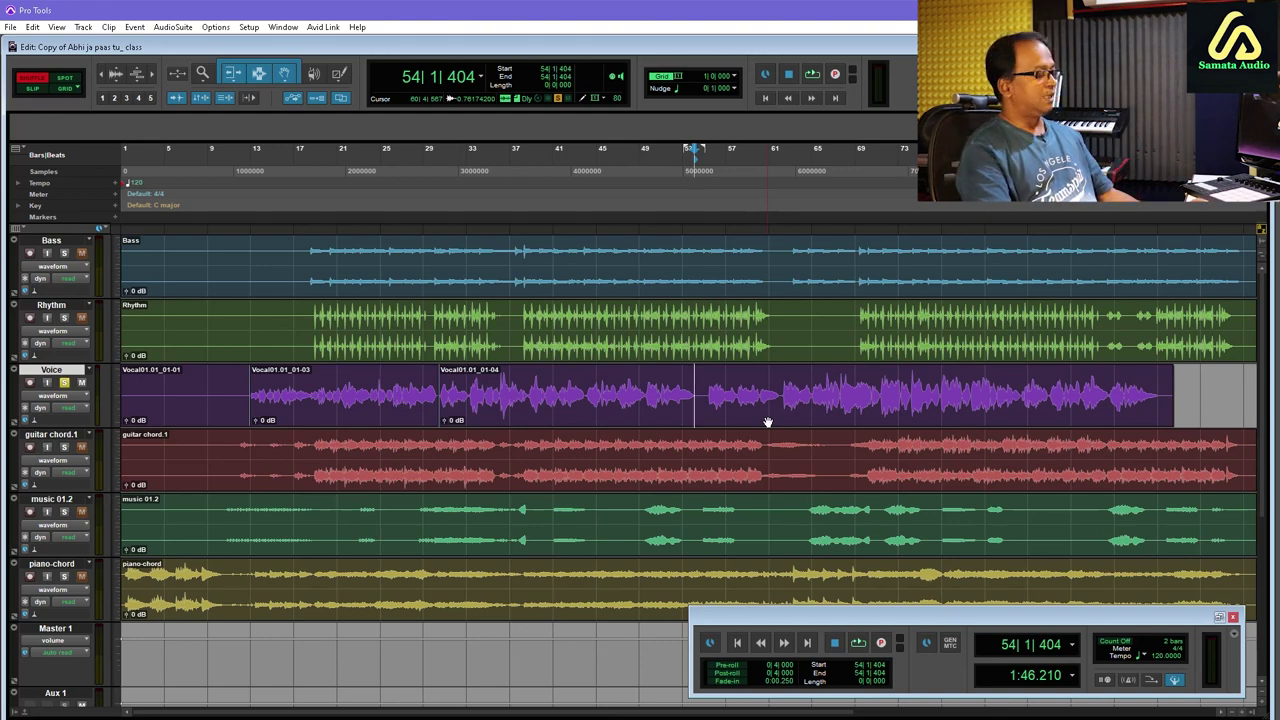
key(ctrl+])
key(ctrl+])
key(ctrl+])
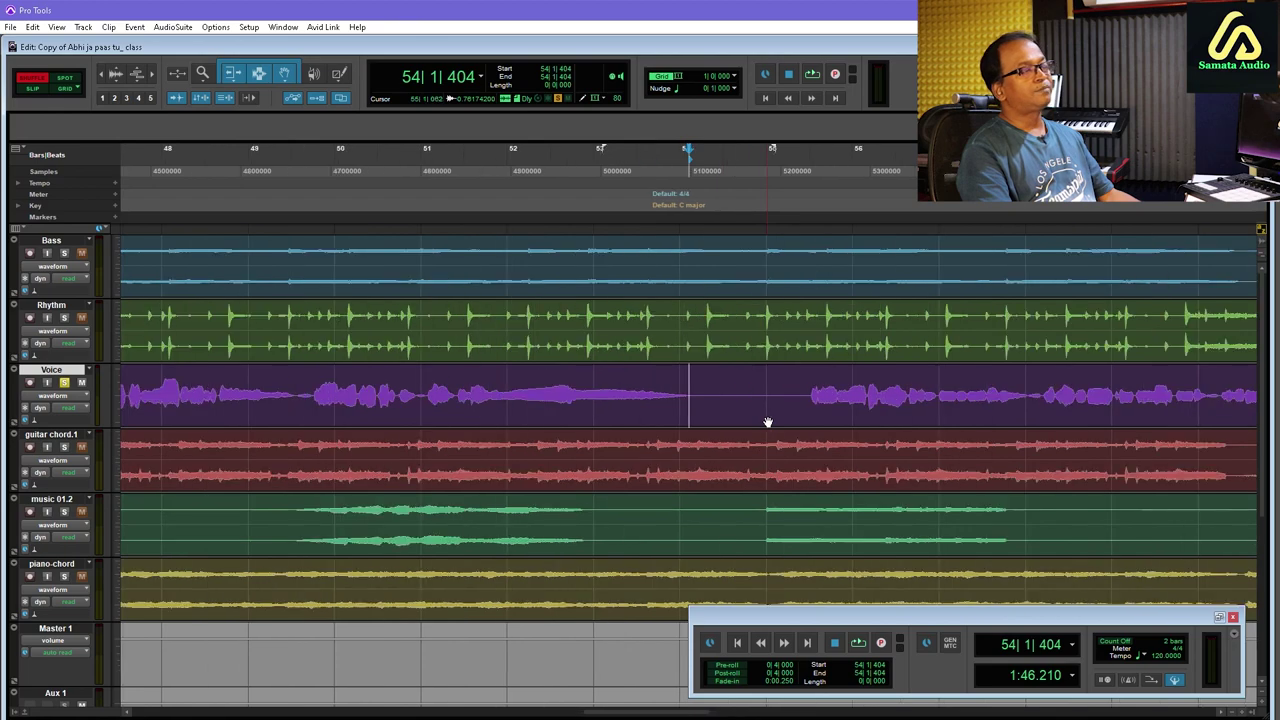
key(ctrl+])
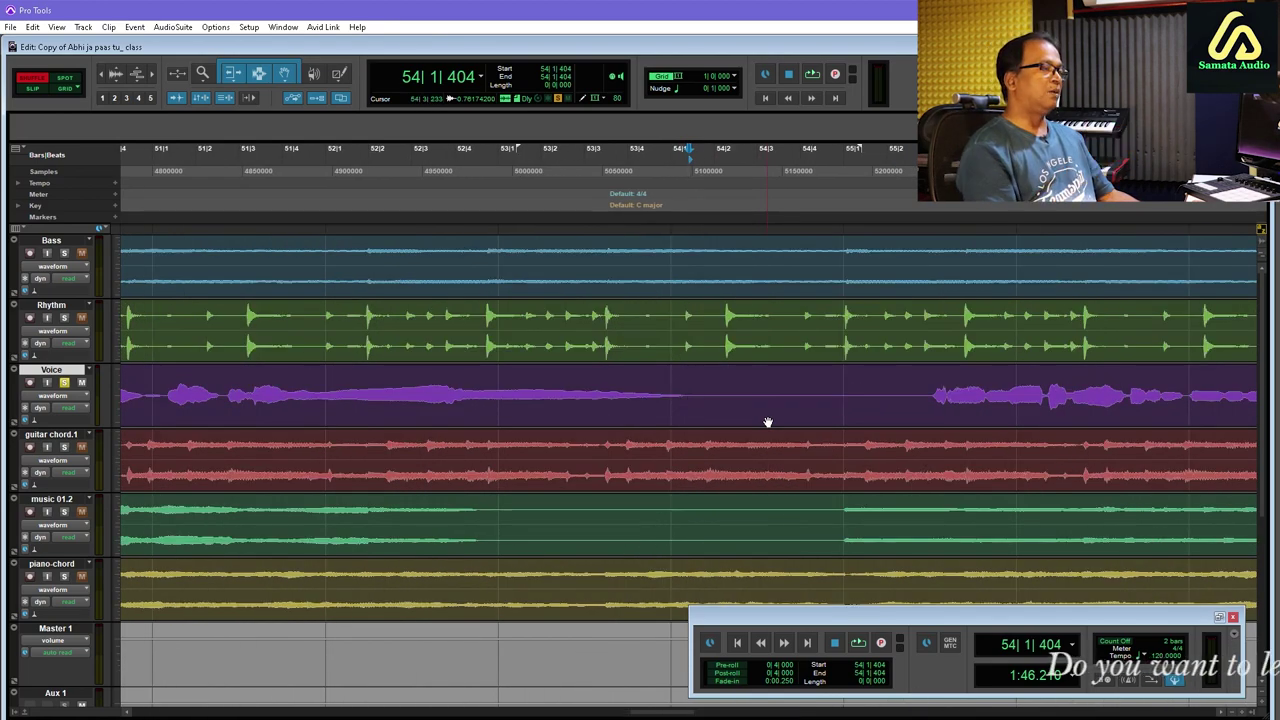
key(ctrl+])
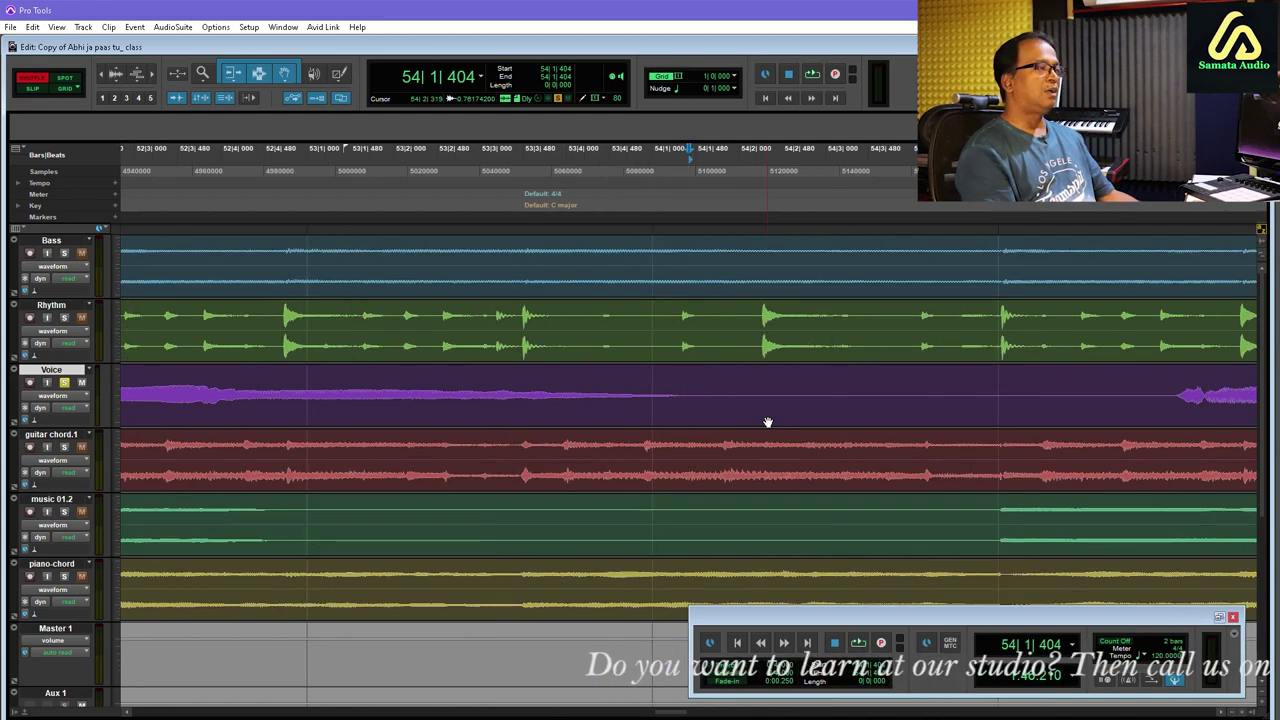
key(ctrl+[)
key(ctrl+[)
key(ctrl+[)
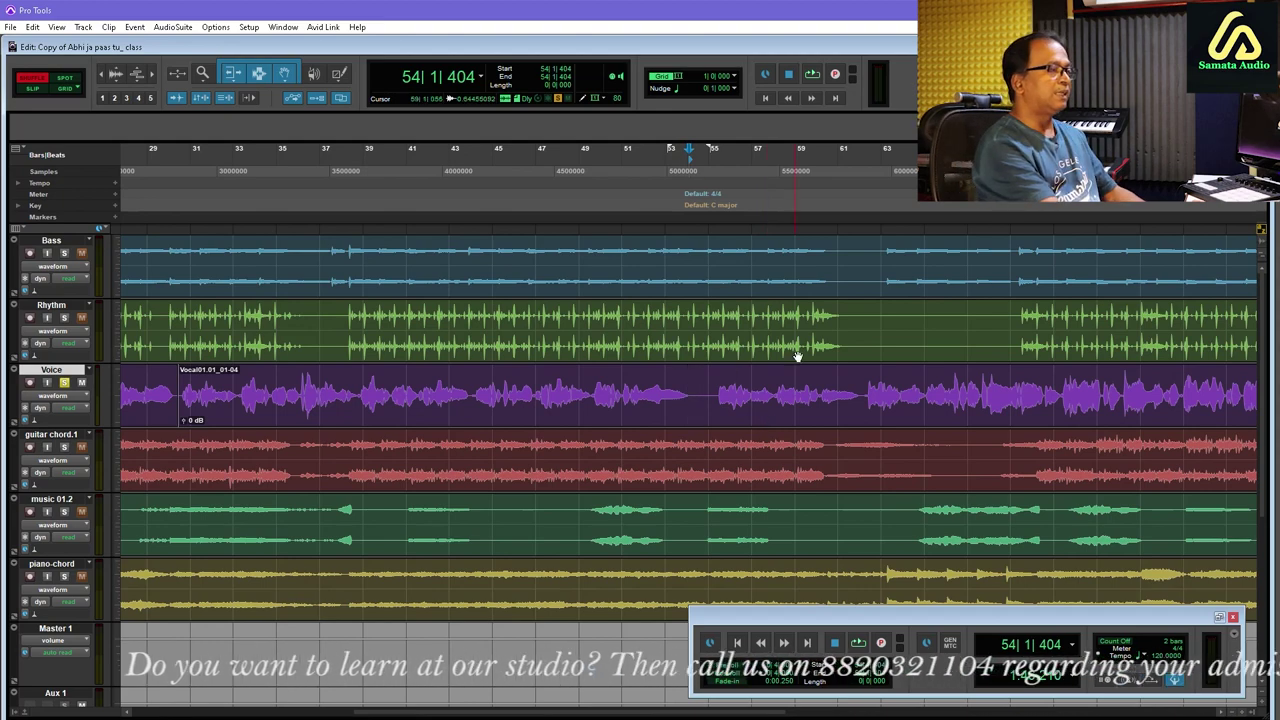
key(ctrl+])
key(ctrl+])
key(ctrl+])
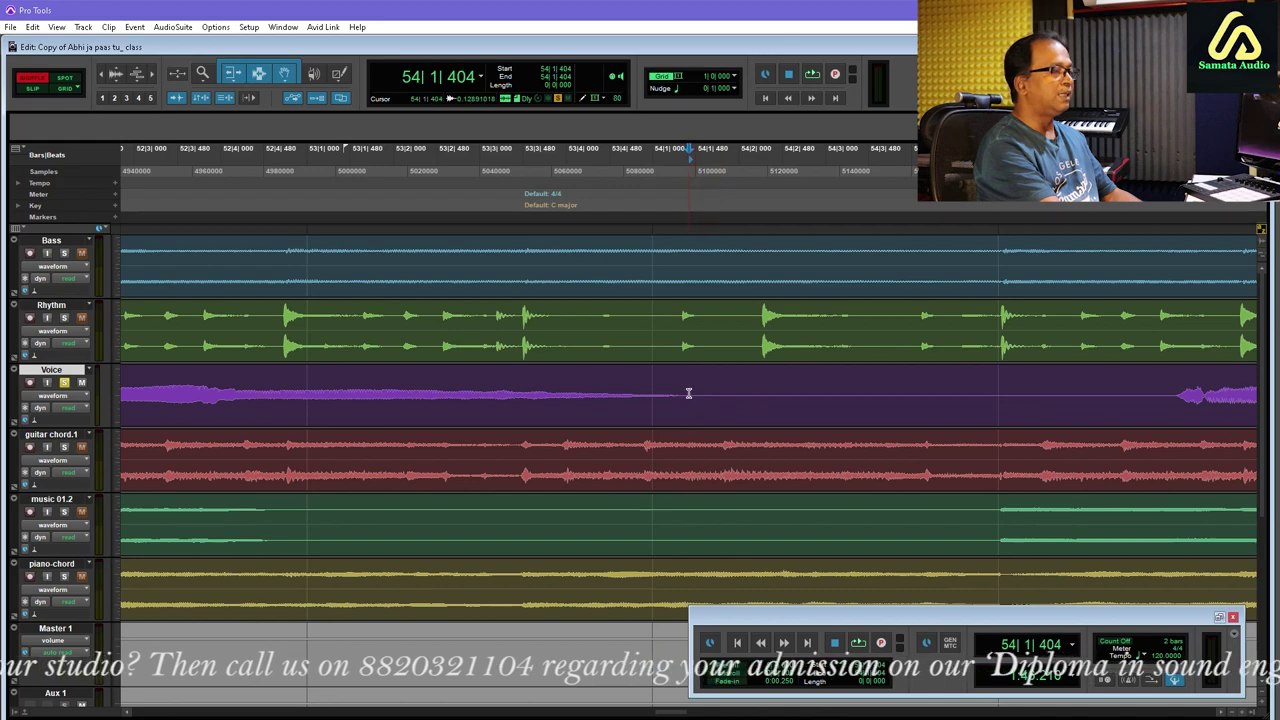
drag(688, 393, 1178, 413)
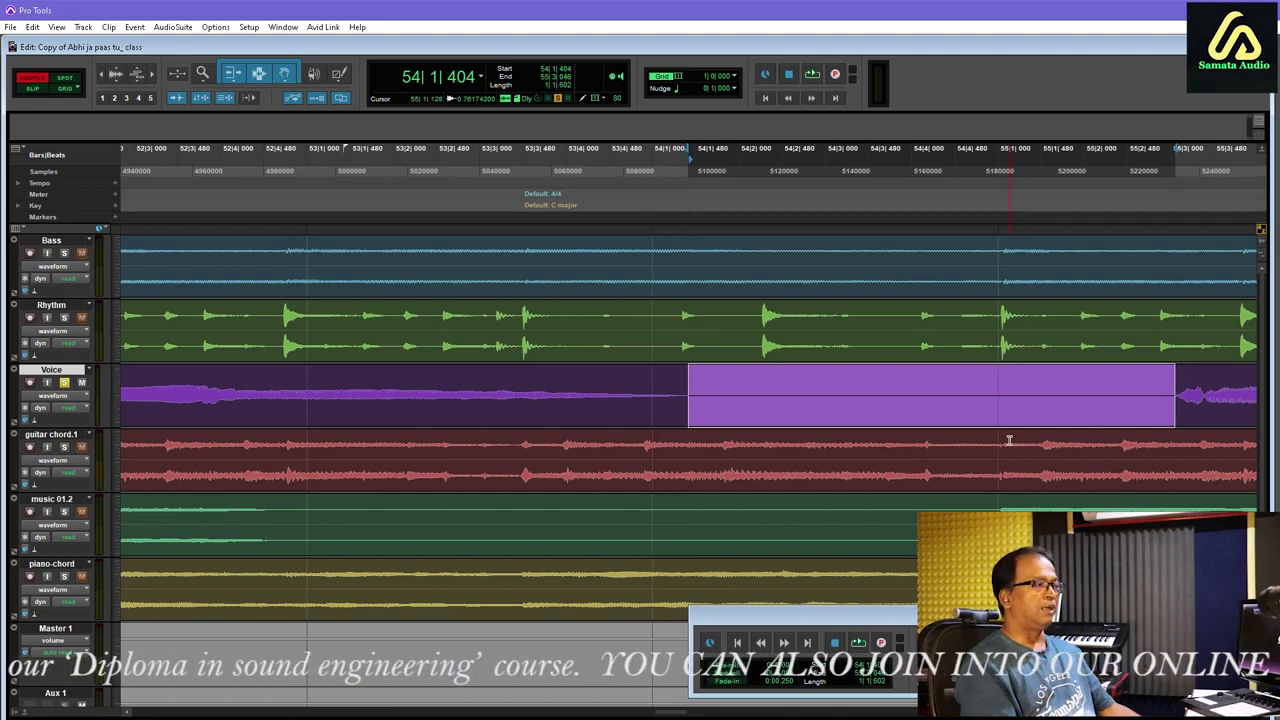
key(r)
key(r)
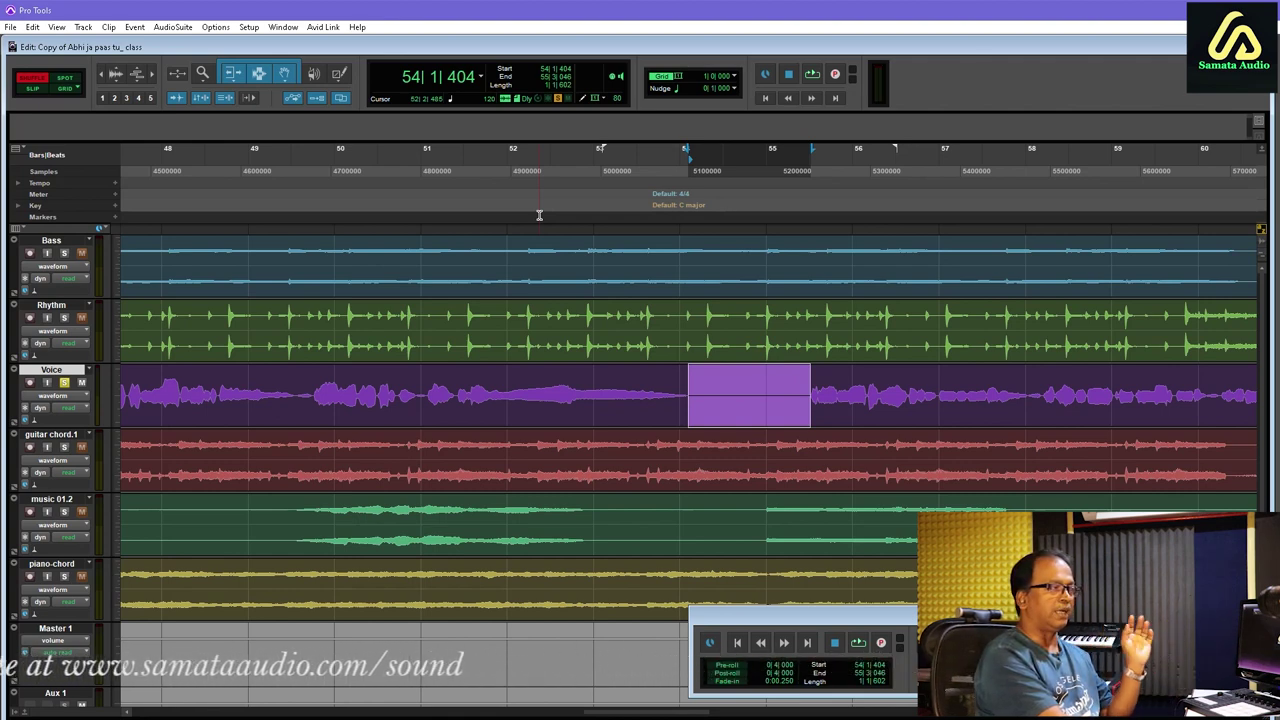
key(Delete)
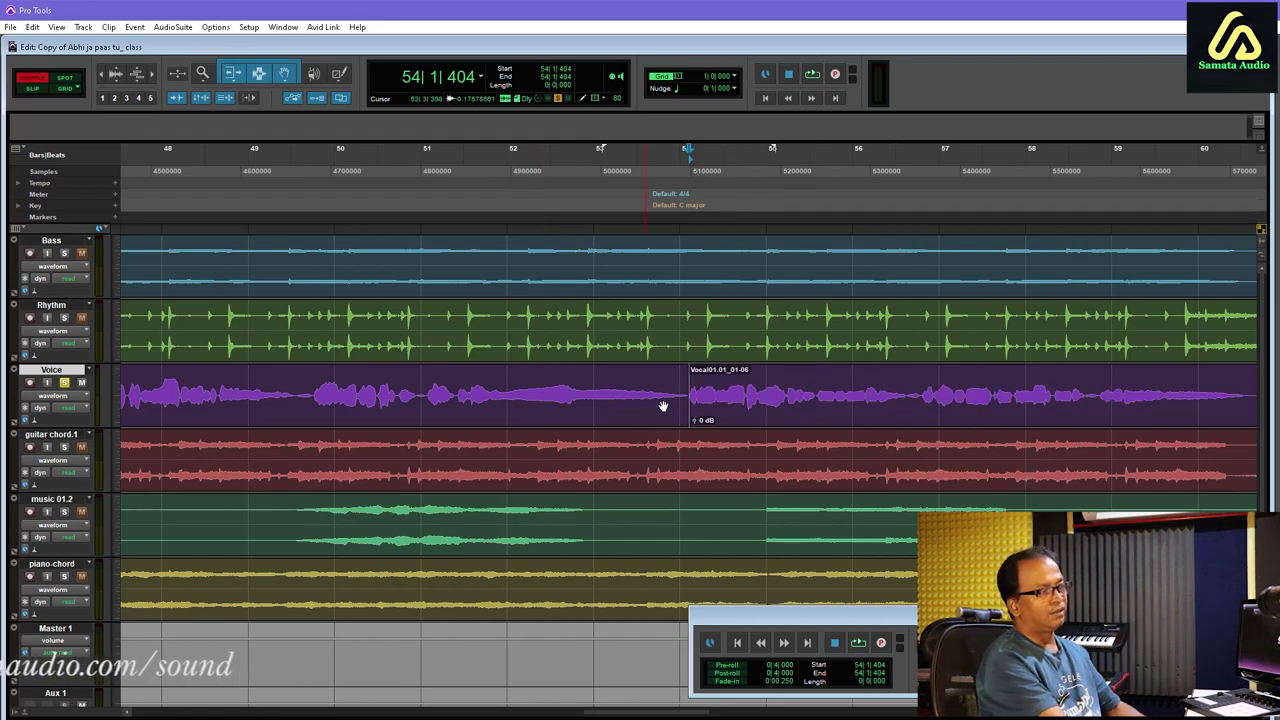
key(r)
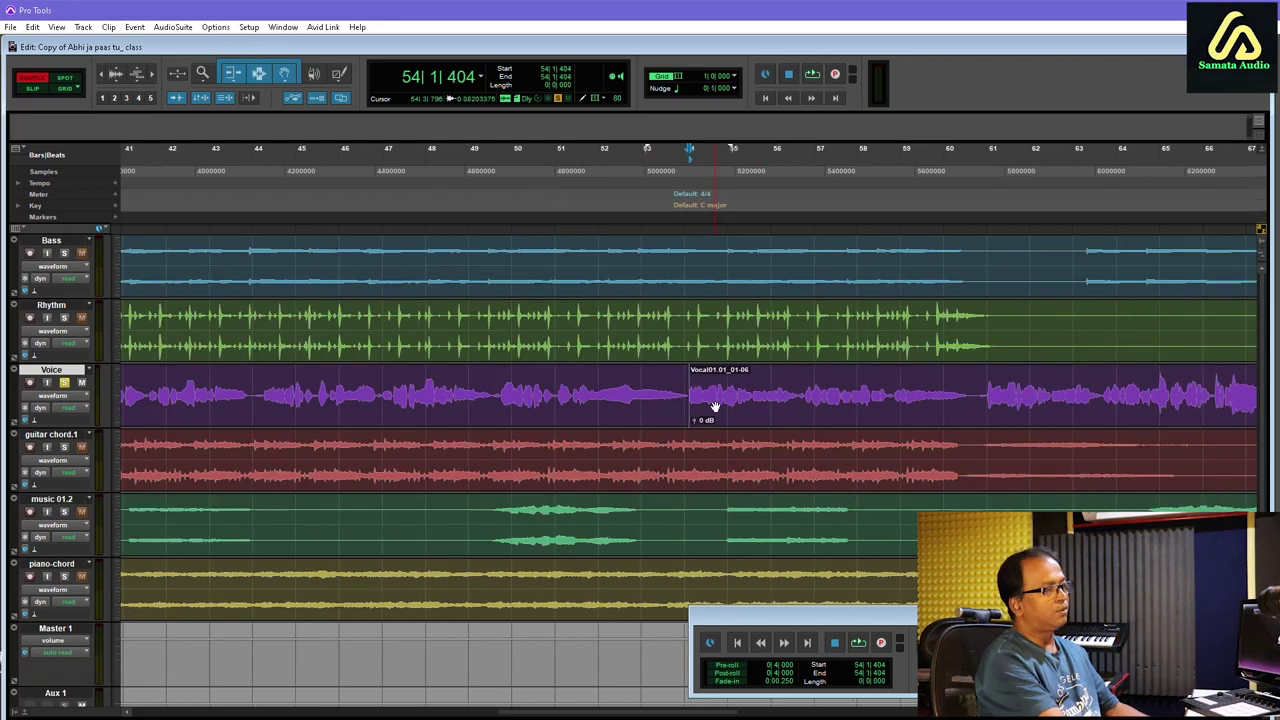
key(r)
key(r)
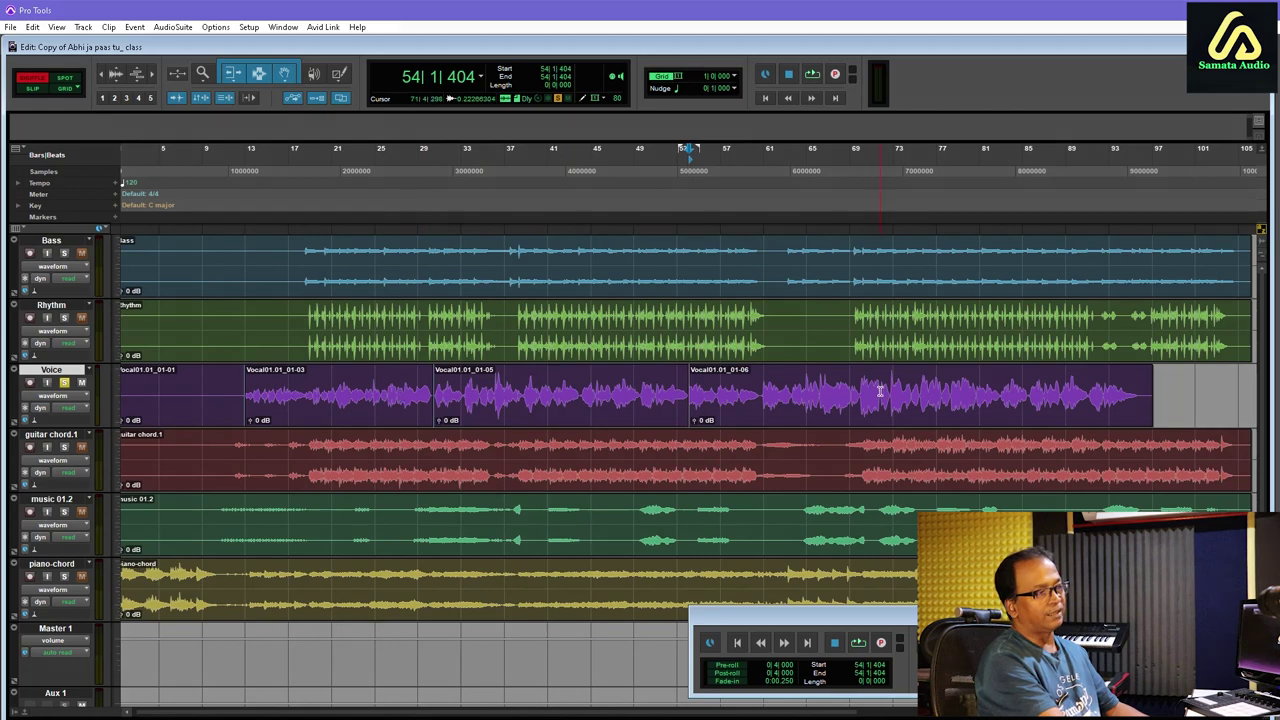